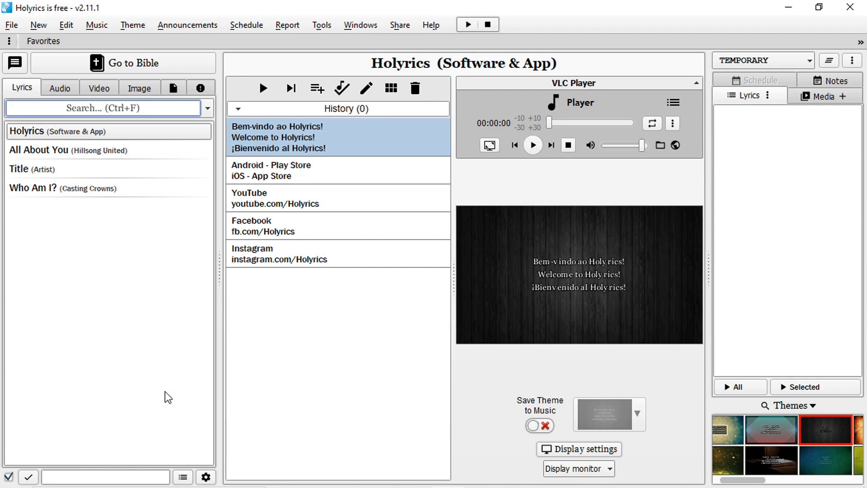
Select the song All About You (Hillsong United) and start its slide show from the beginning
left_click(164, 391)
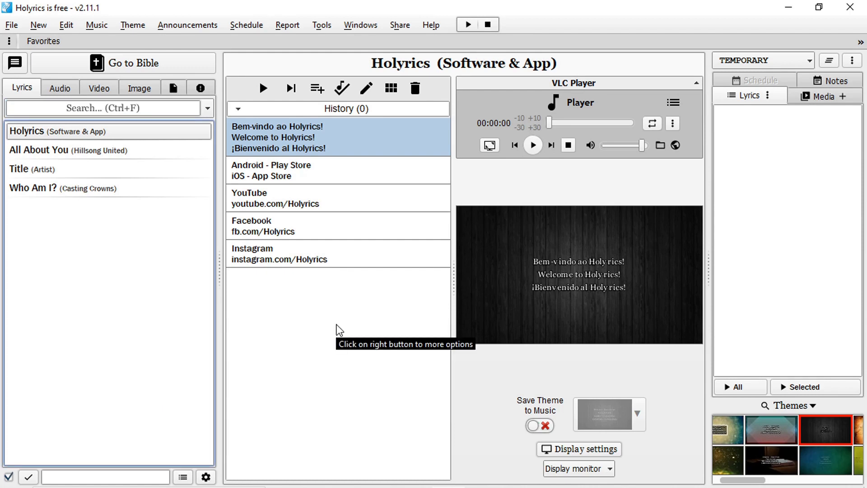
left_click(60, 150)
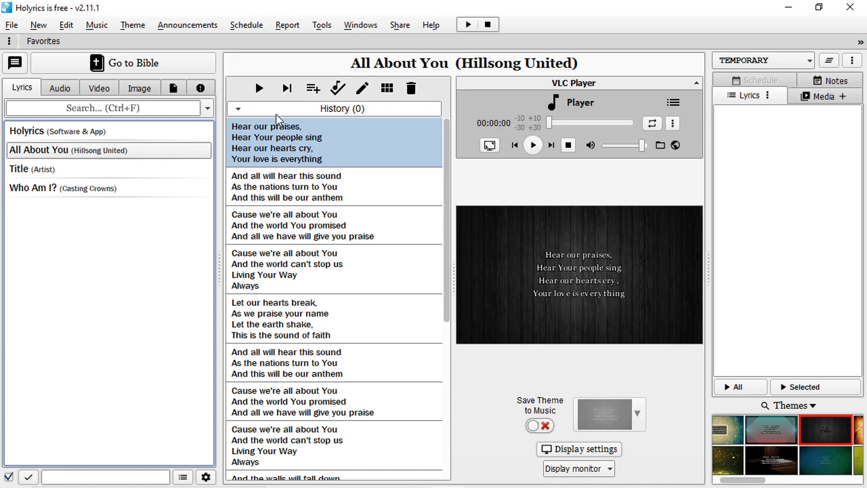
left_click(260, 89)
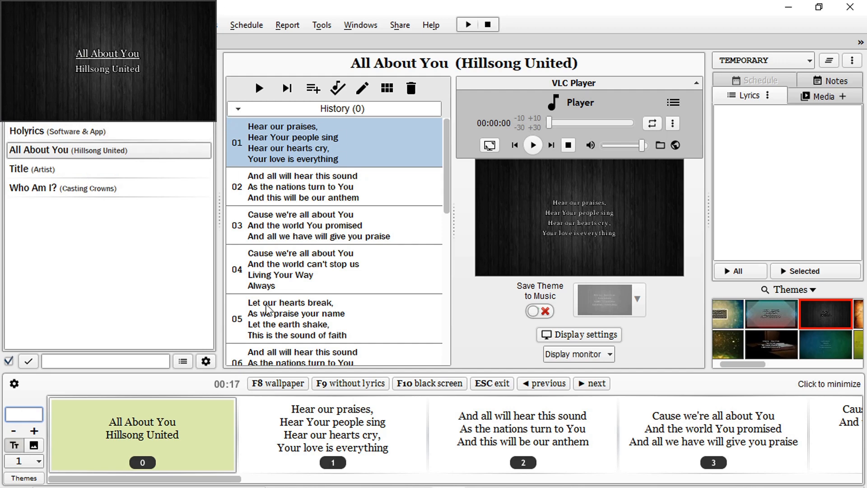
Deactivate Simulate Projection and start the All About You slide show from the beginning in full screen
left_click(321, 25)
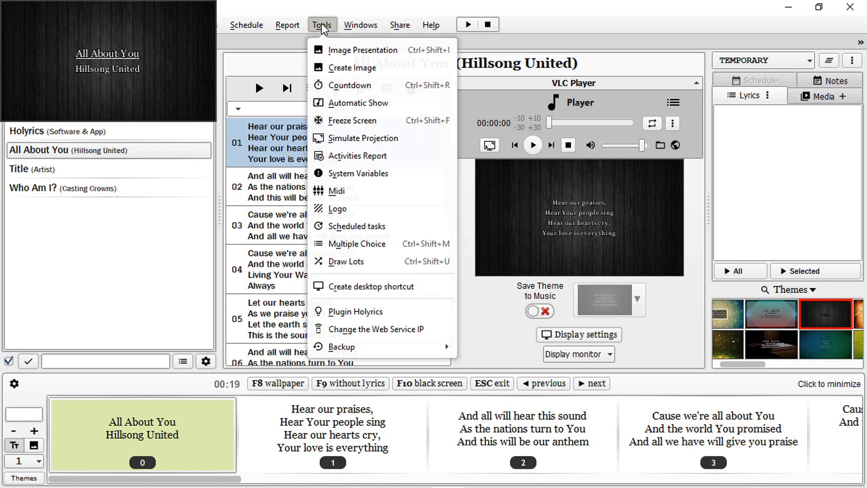
left_click(346, 137)
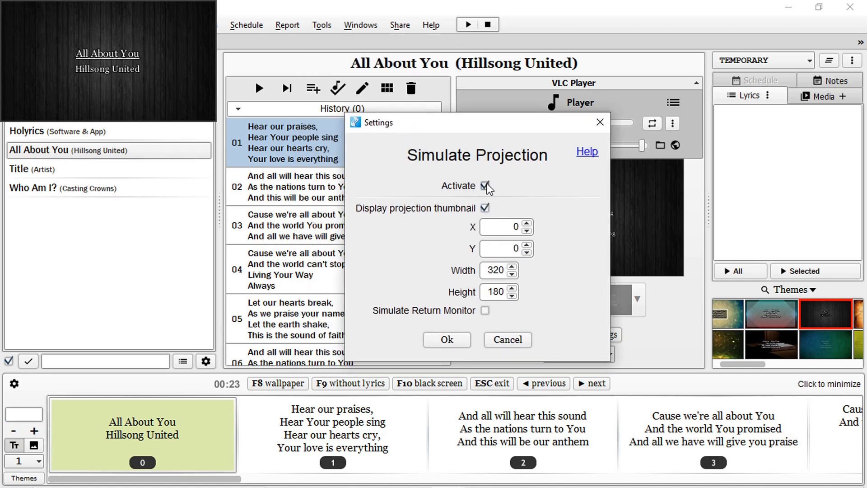
left_click(486, 186)
left_click(453, 343)
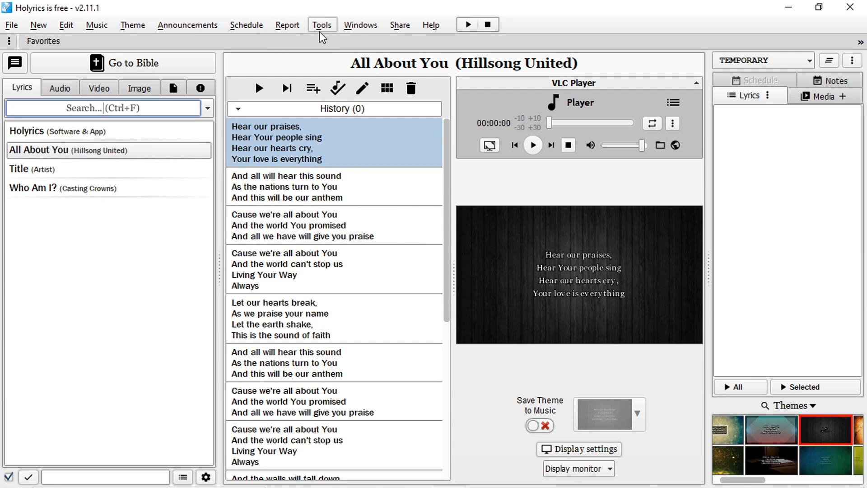
left_click(259, 86)
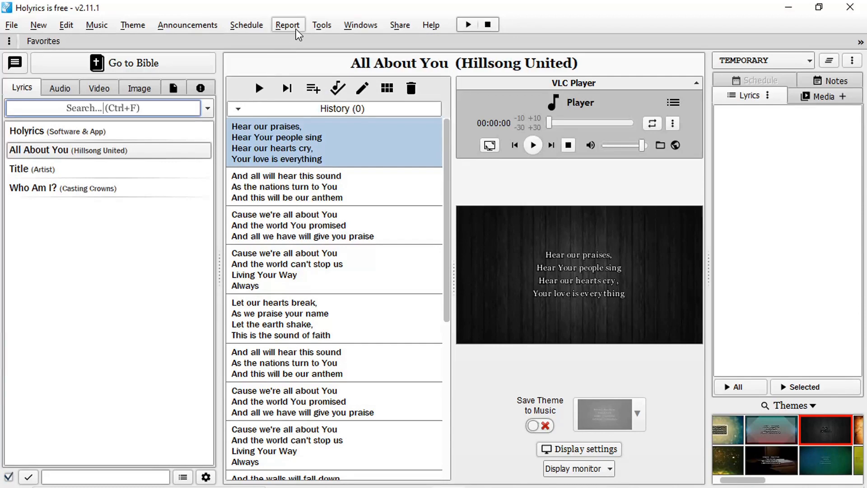
Reactivate Simulate Projection with the projection thumbnail displayed at X 0, Y 0, 320 wide and 180 high
left_click(323, 25)
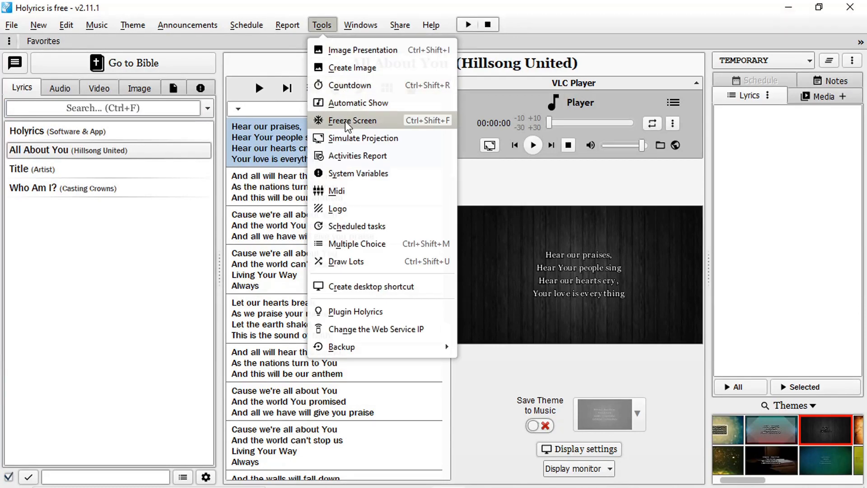
left_click(346, 137)
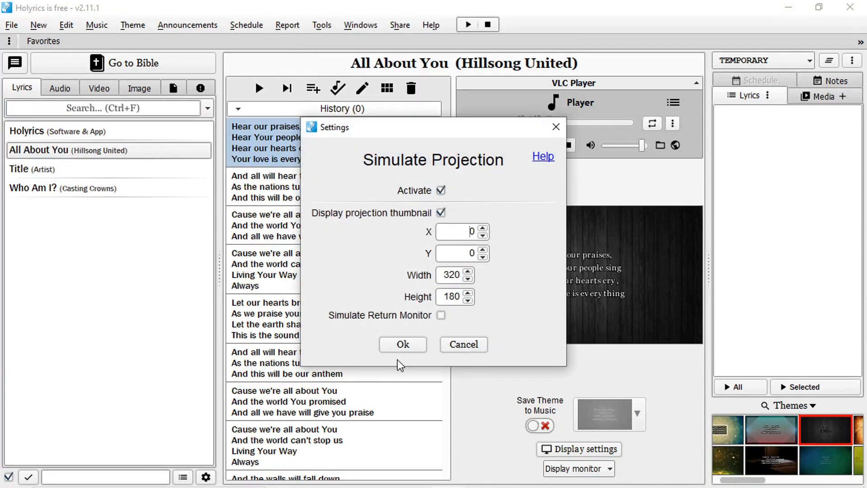
left_click(403, 346)
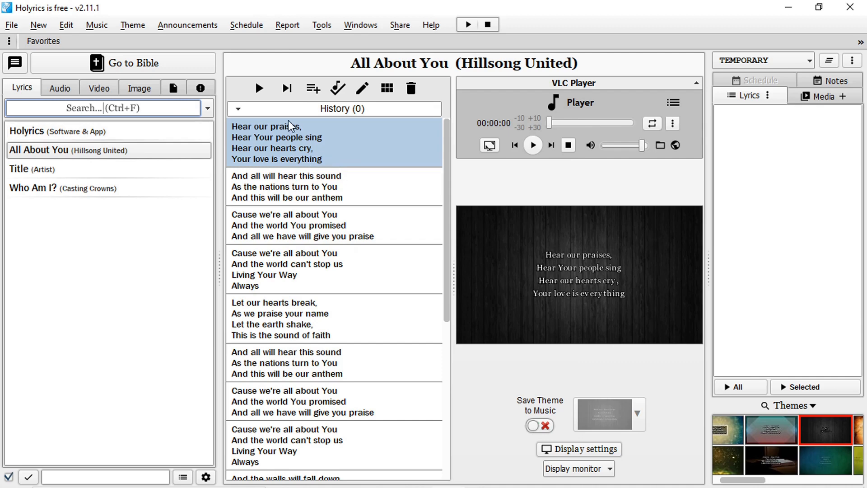
Run the All About You slide show from the beginning in simulated projection, examine its thumbnail and slide strip, and end it
left_click(262, 88)
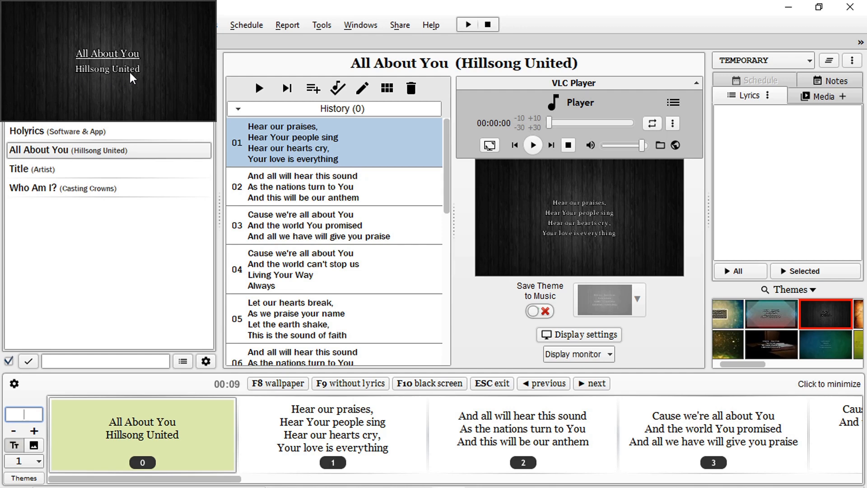
left_click_drag(445, 156, 419, 121)
key("Escape")
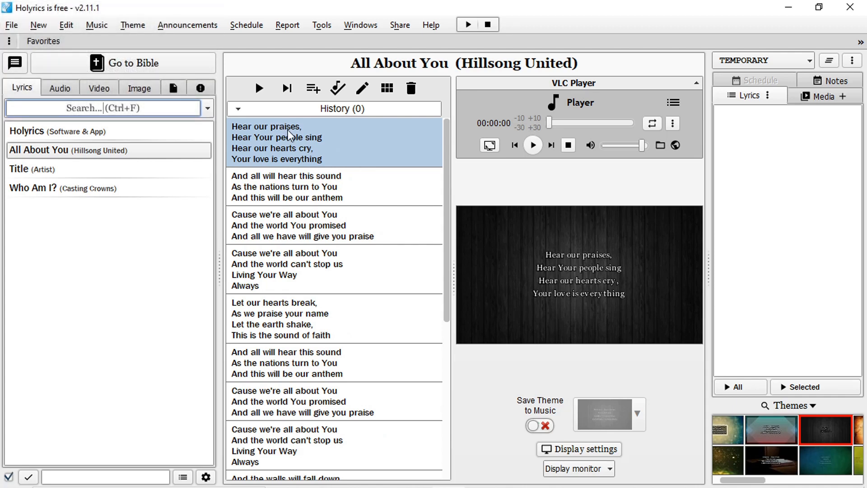
left_click(258, 88)
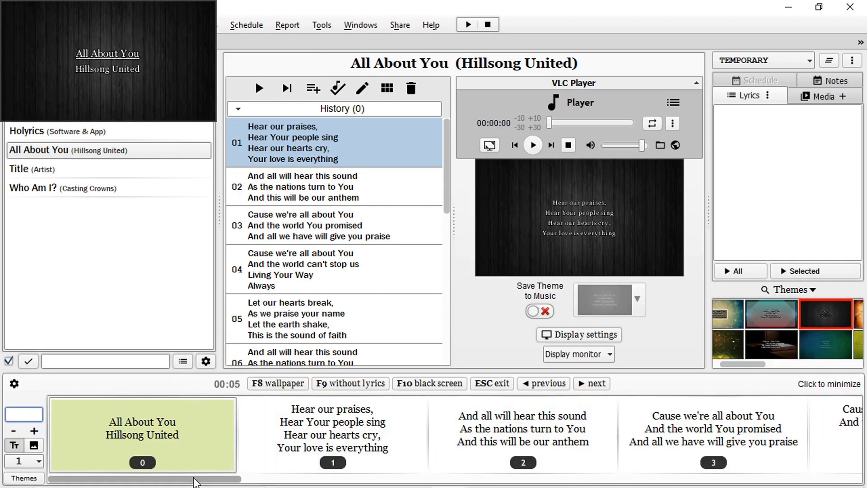
left_click_drag(195, 481, 152, 456)
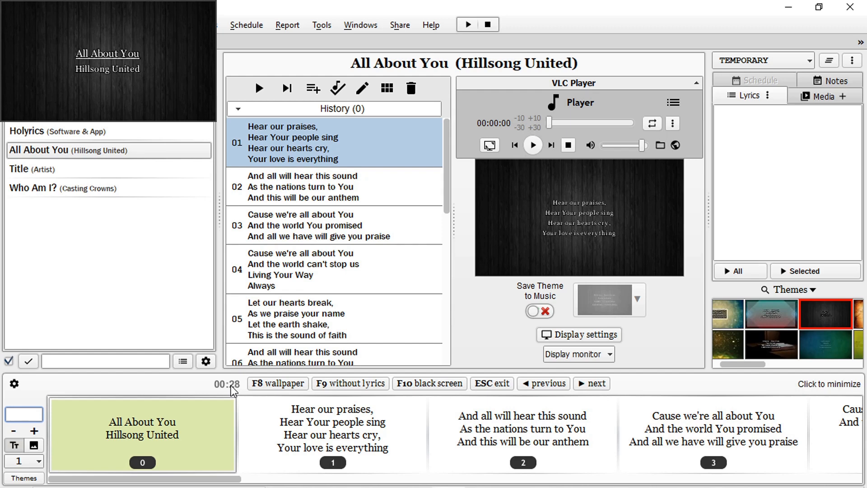
key("Escape")
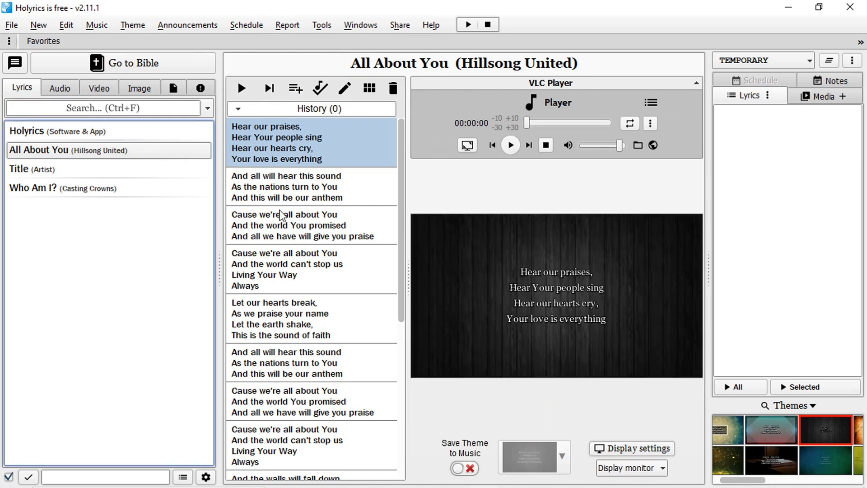
Start the slide show from the fourth slide, "Cause we're all about You / And the world can't stop us", and end it
left_click(277, 279)
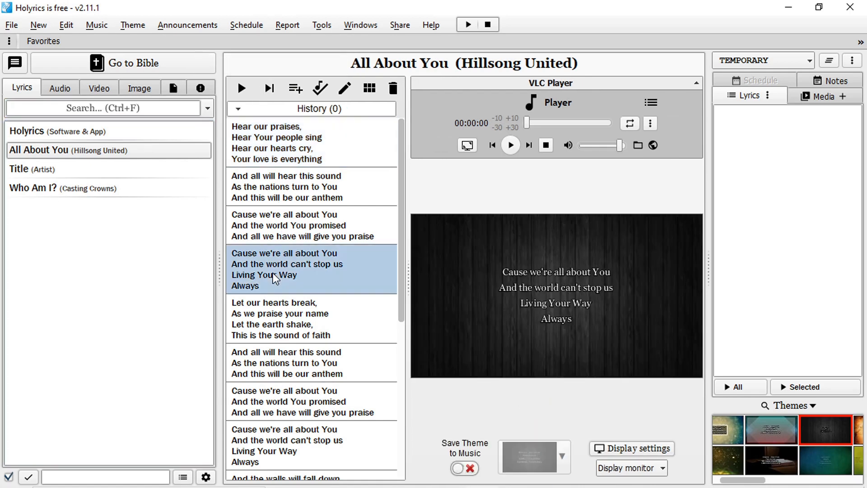
left_click(271, 89)
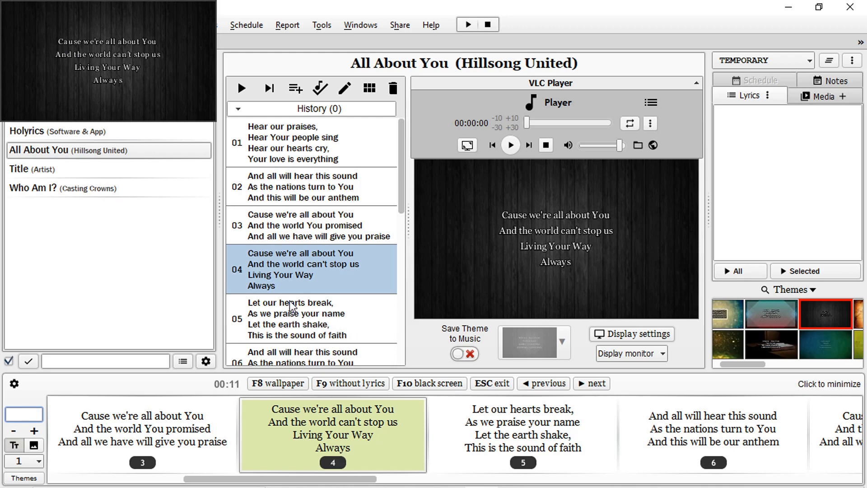
key("Escape")
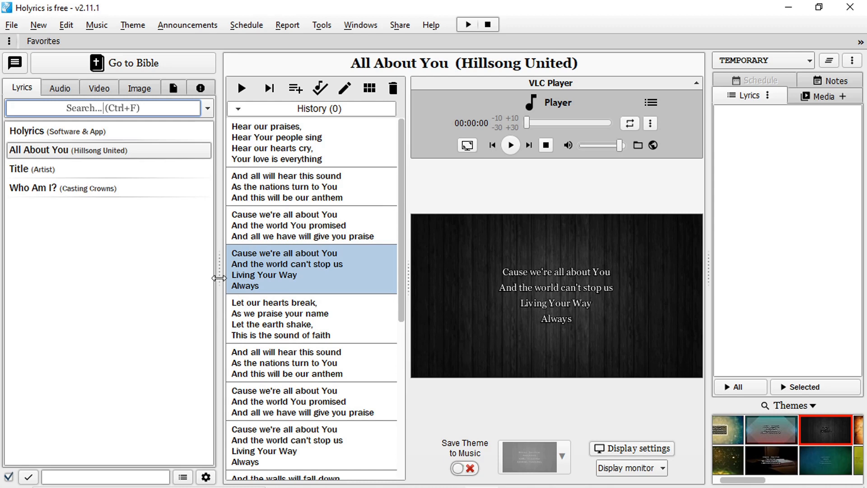
Open the display settings and turn on uppercase lyrics, moving the dialog clear of the slide preview
left_click(11, 24)
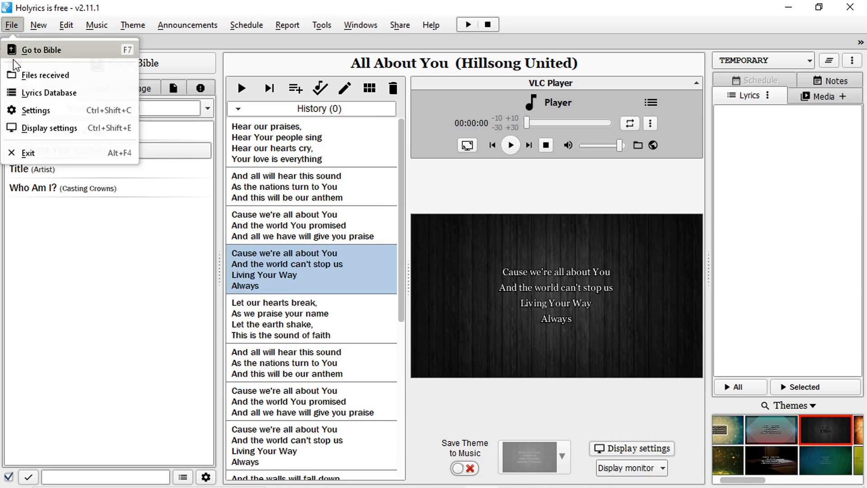
left_click(35, 132)
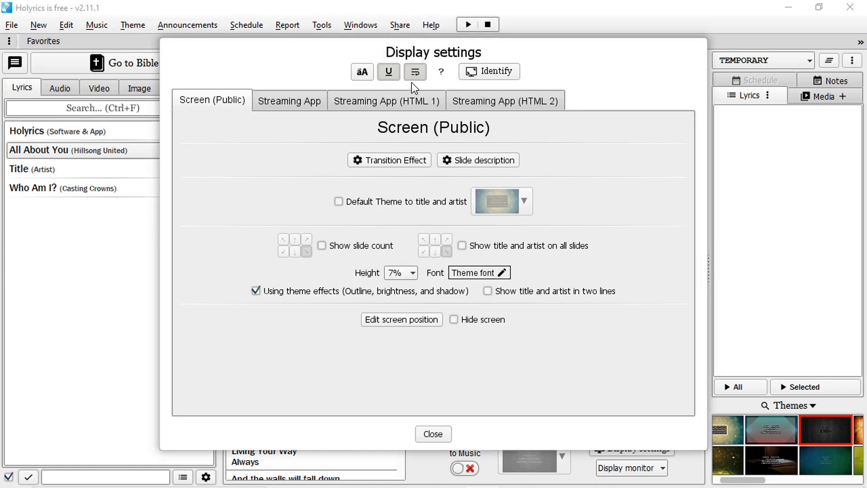
left_click_drag(514, 58, 351, 52)
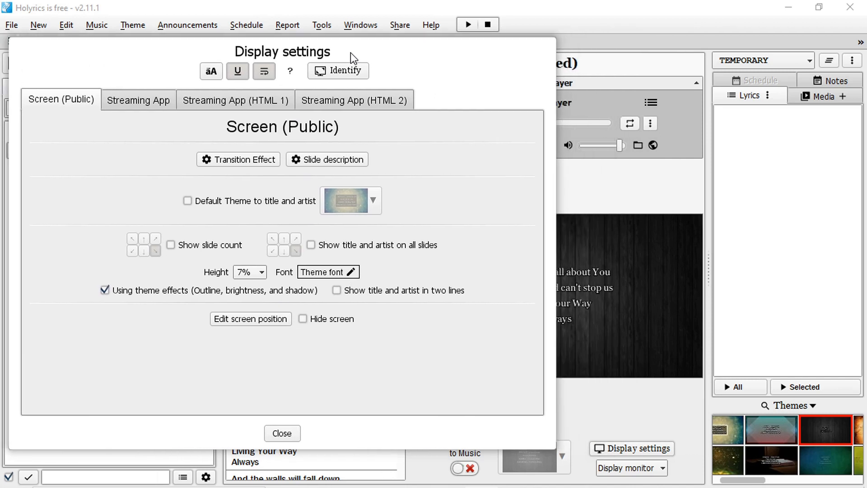
left_click(210, 73)
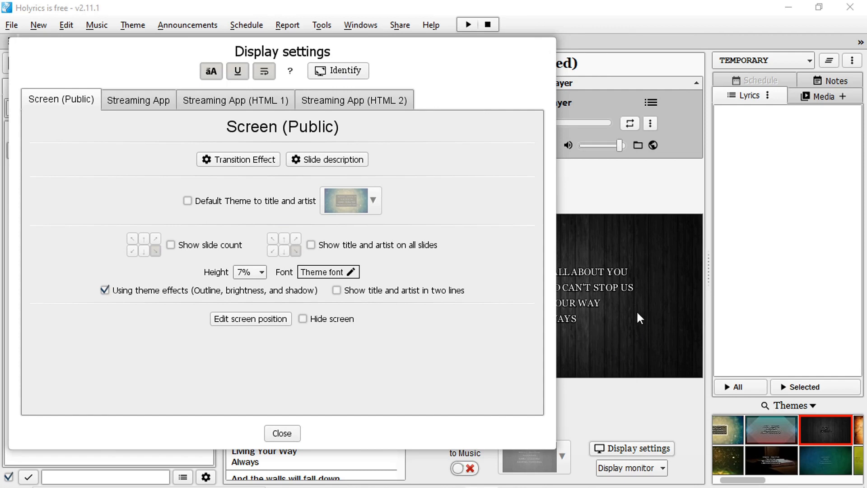
left_click_drag(365, 43, 307, 49)
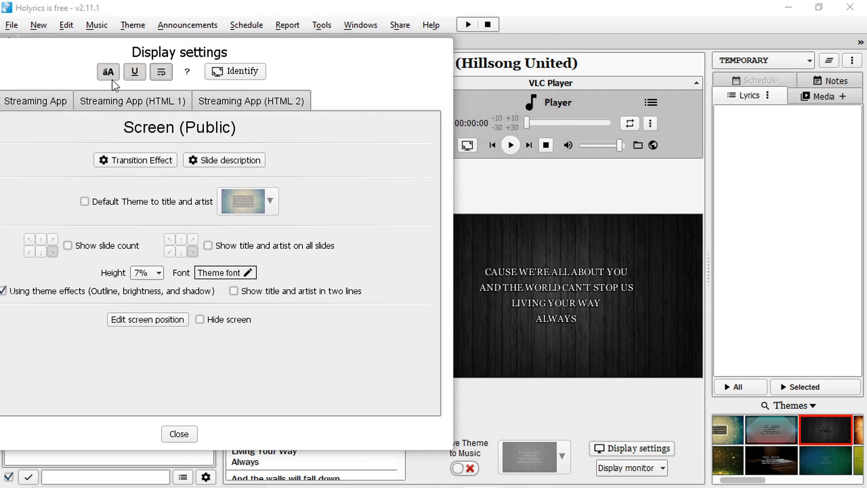
Turn uppercase lyrics off and move the display settings dialog to compare the preview with the slide list
left_click(102, 73)
left_click_drag(366, 51, 171, 159)
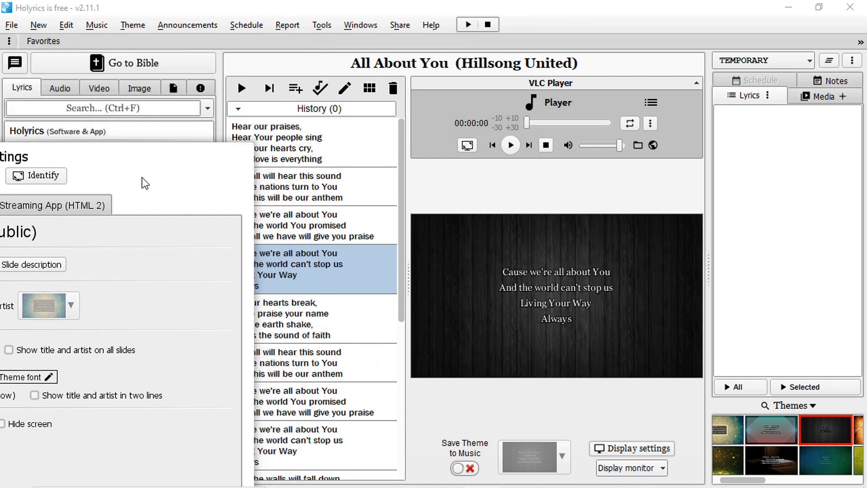
left_click_drag(138, 156, 360, 77)
Turn uppercase lyrics on again and reposition the display settings dialog beside the preview
left_click(131, 102)
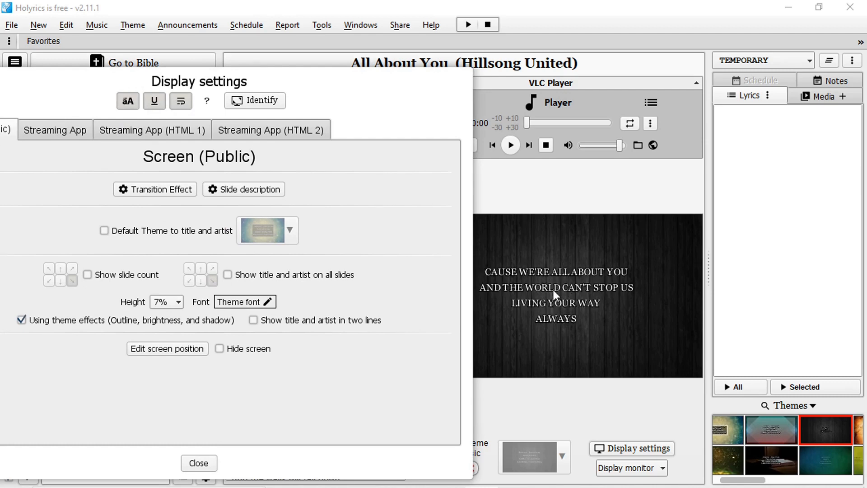
left_click_drag(332, 82, 345, 282)
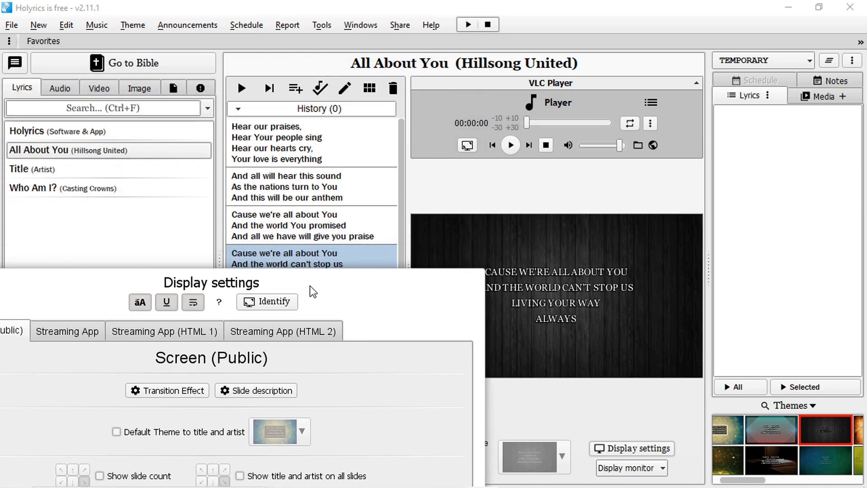
left_click_drag(307, 282, 261, 77)
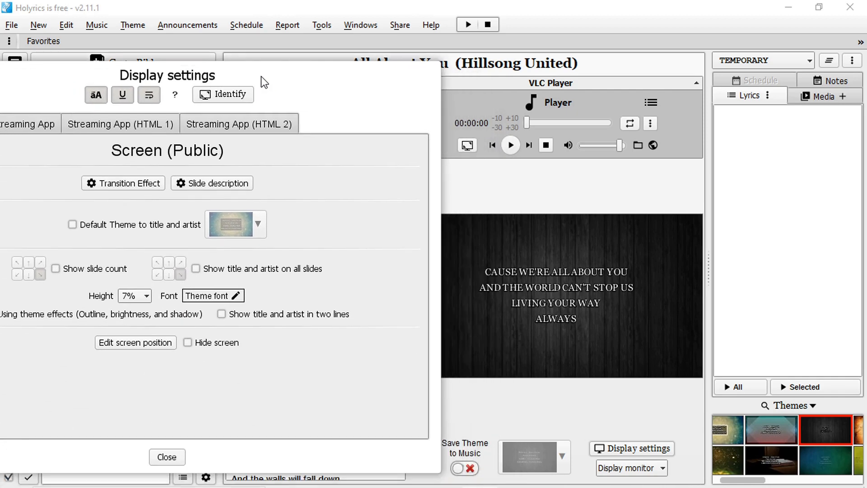
Restore normal-case lyrics in the display settings and play the All About You slide show from the beginning
left_click(96, 99)
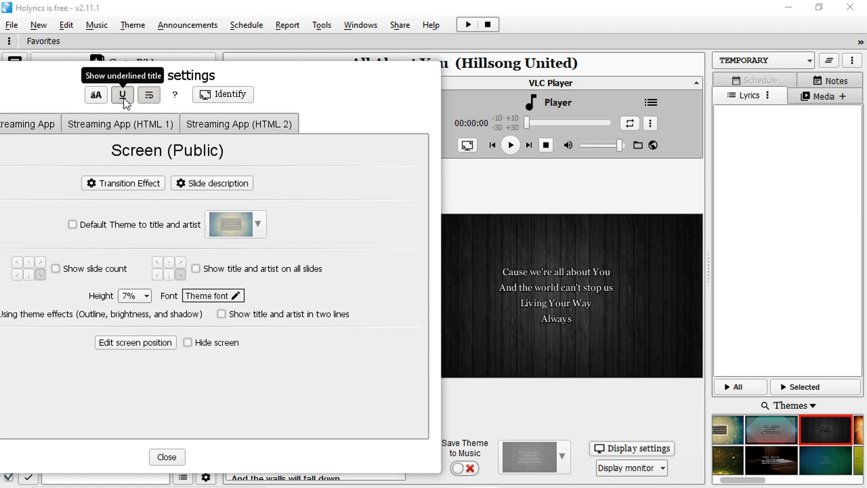
left_click(166, 456)
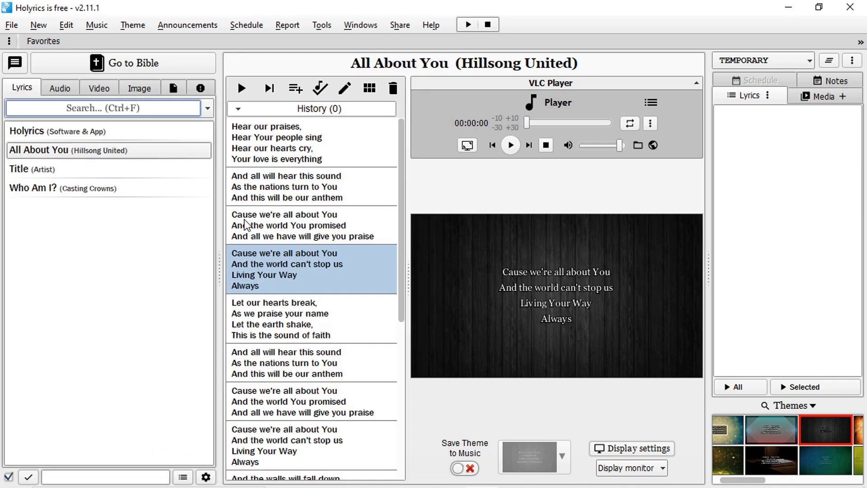
left_click(241, 89)
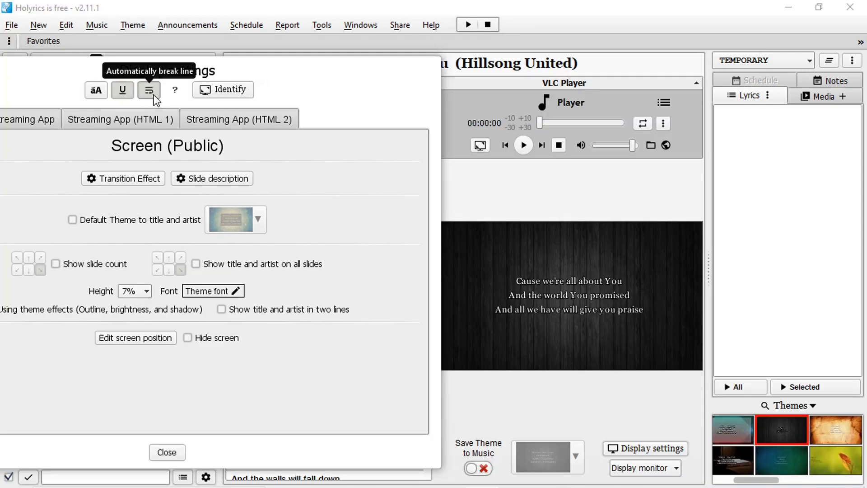
Turn automatic line breaking off and back on in the display settings, with the dialog moved clear of the slide preview
left_click_drag(368, 70, 574, 95)
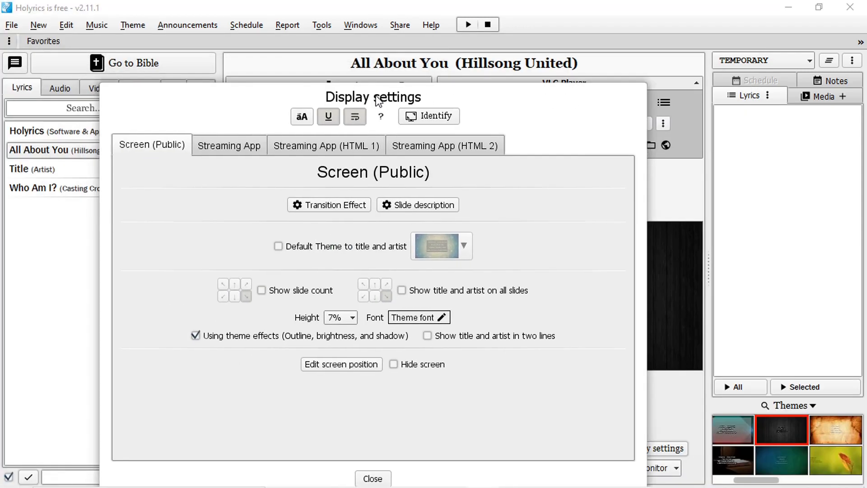
left_click_drag(256, 89, 556, 155)
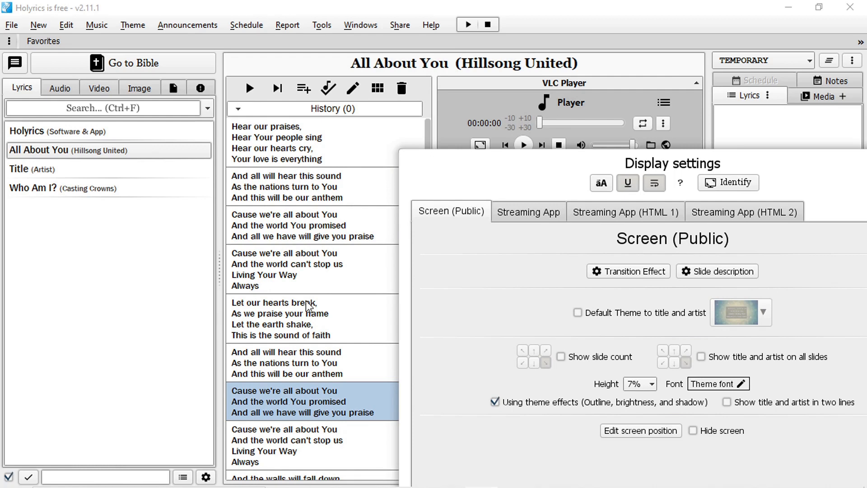
left_click_drag(777, 170, 270, 95)
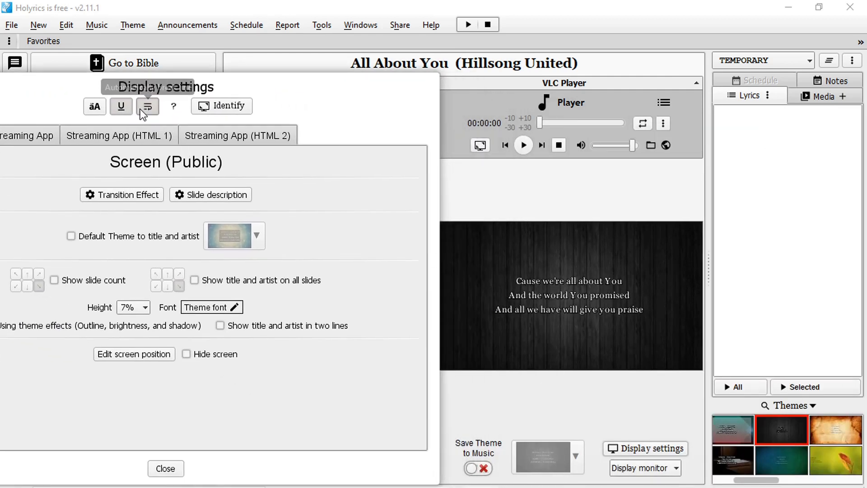
left_click(153, 112)
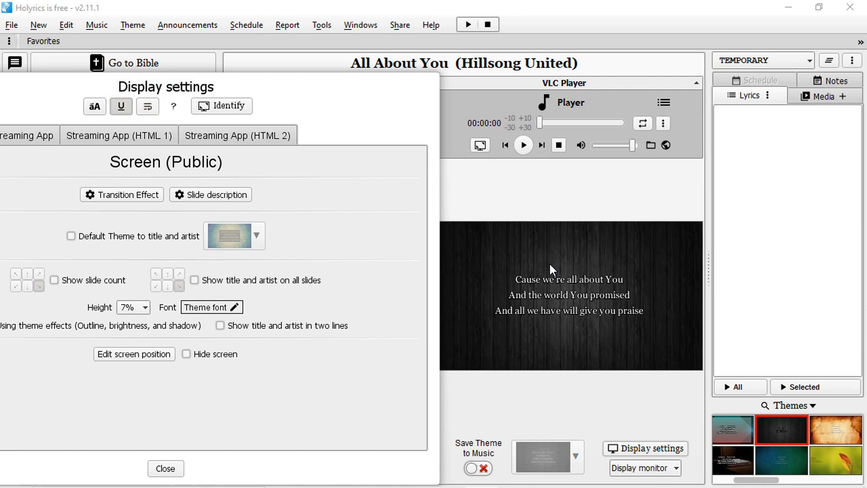
left_click(147, 106)
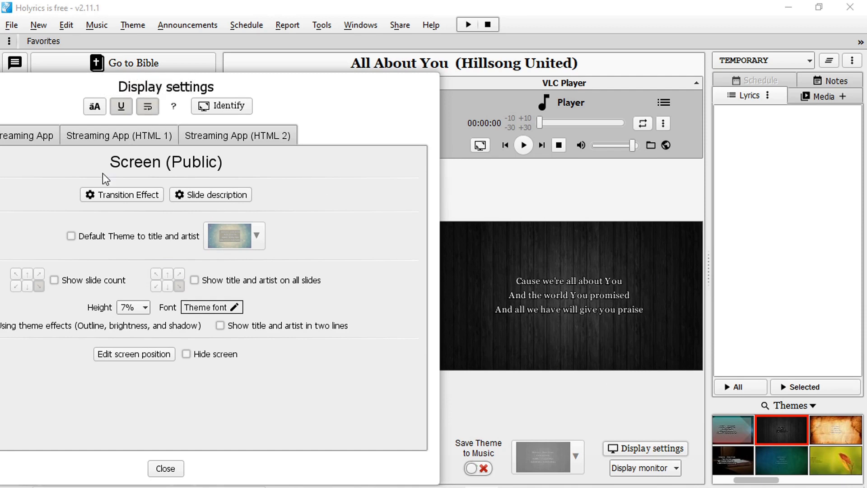
Read the help on the uppercase, underline and line-break options while switching automatic line breaking off and on again
left_click(148, 109)
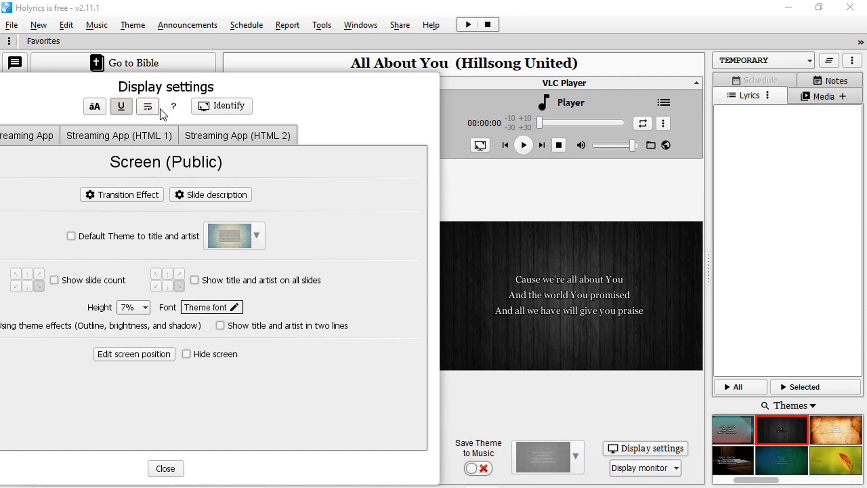
left_click_drag(198, 95, 235, 72)
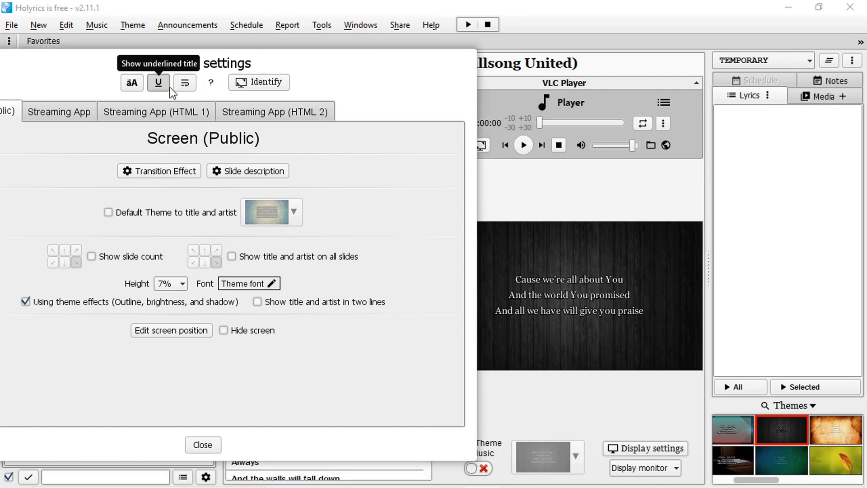
left_click(210, 85)
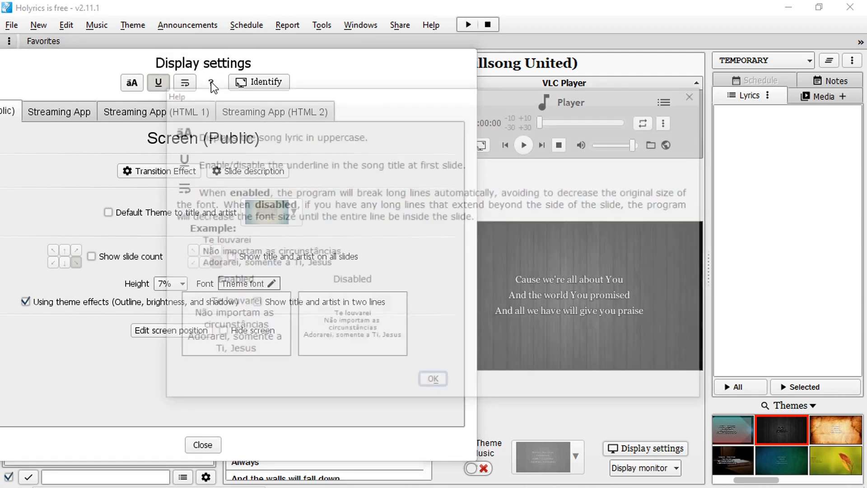
left_click_drag(346, 83, 242, 46)
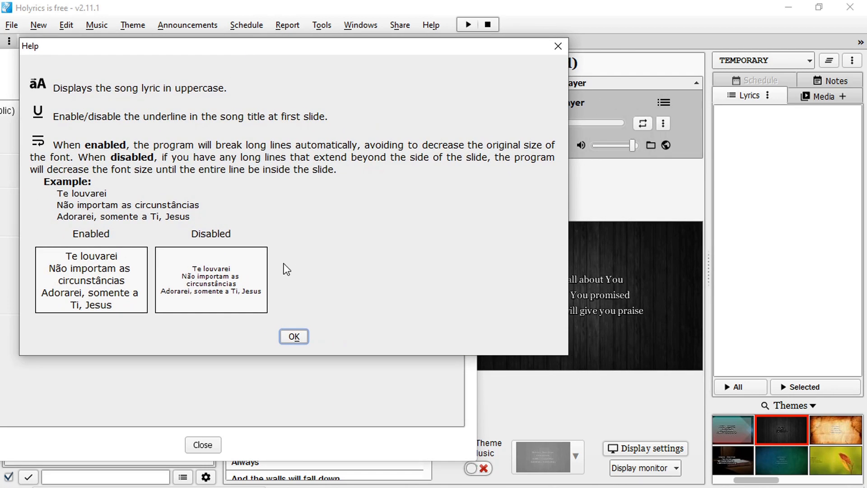
left_click_drag(185, 52, 273, 98)
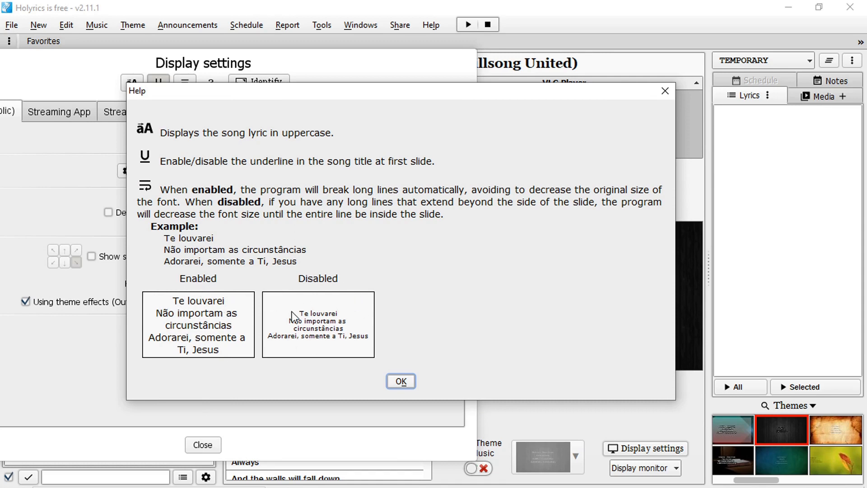
left_click_drag(268, 96, 375, 111)
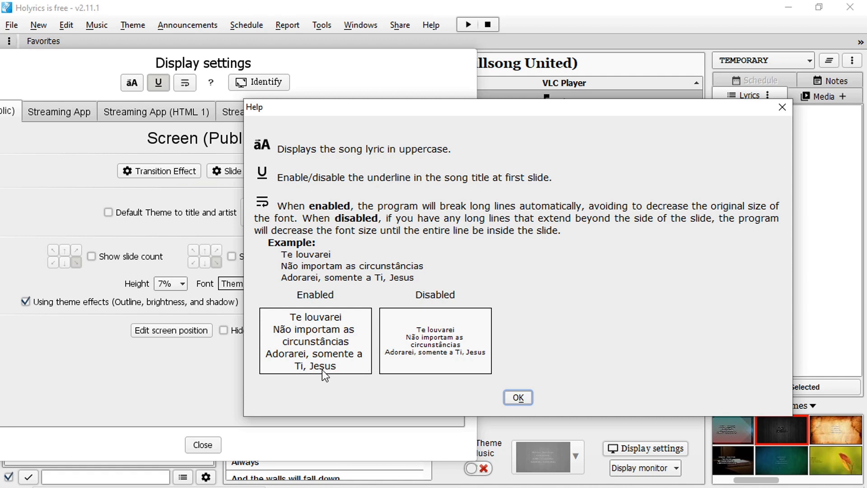
left_click(518, 398)
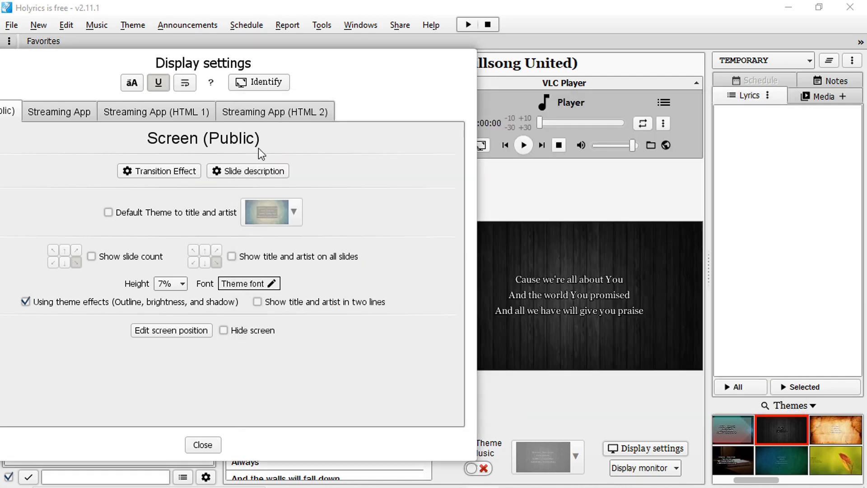
left_click(186, 87)
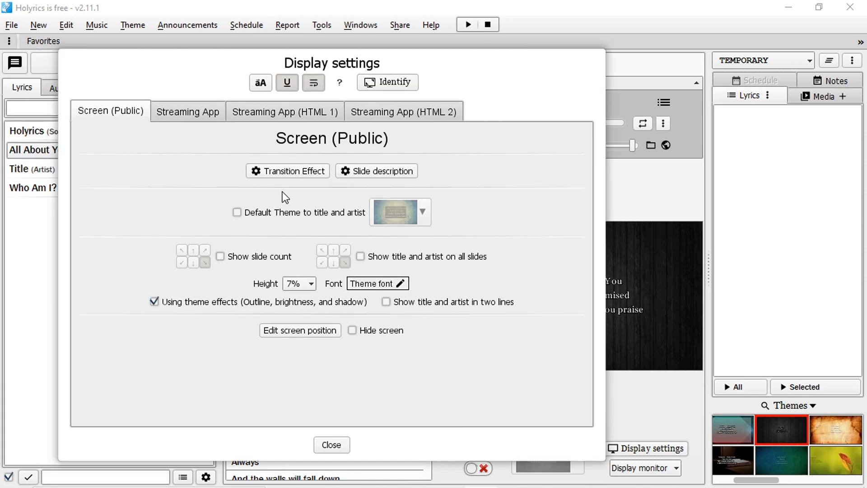
left_click_drag(274, 62, 308, 67)
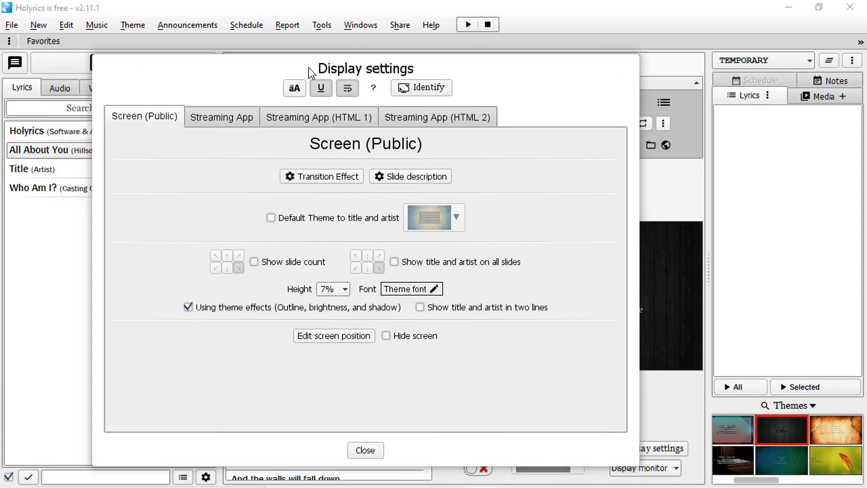
Turn off the transition effect for lyrics and text on the public screen and close the display settings
left_click(336, 179)
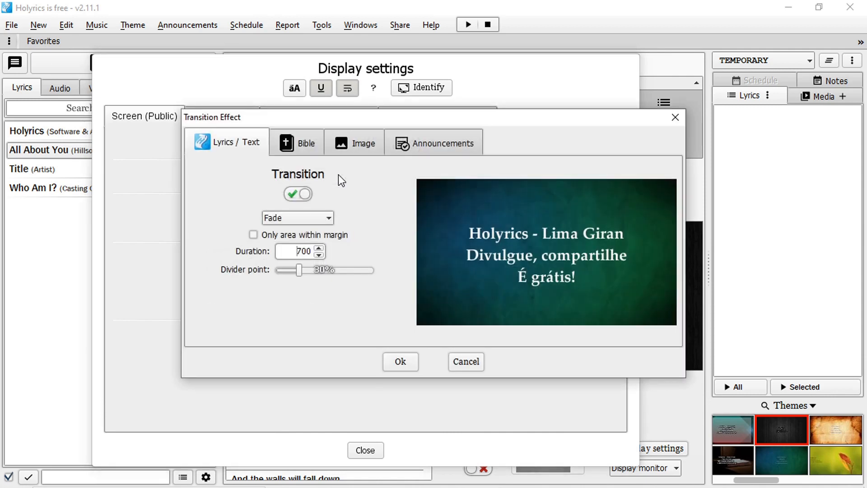
left_click(305, 194)
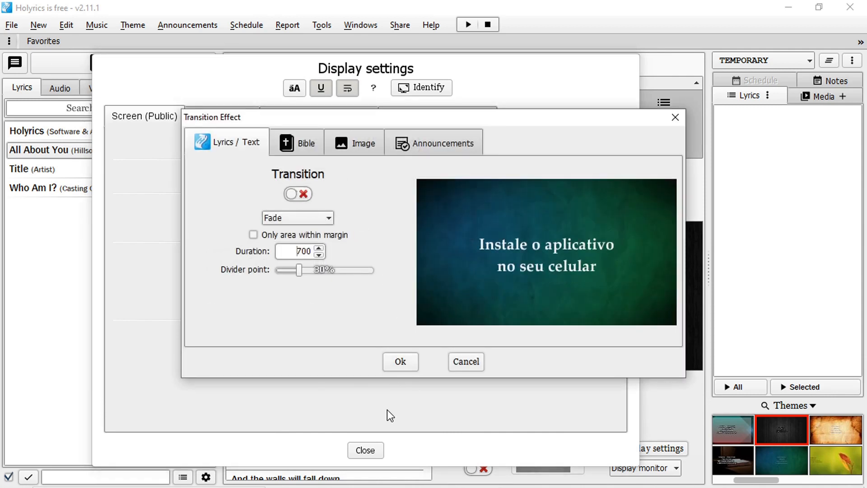
left_click(393, 366)
left_click(365, 450)
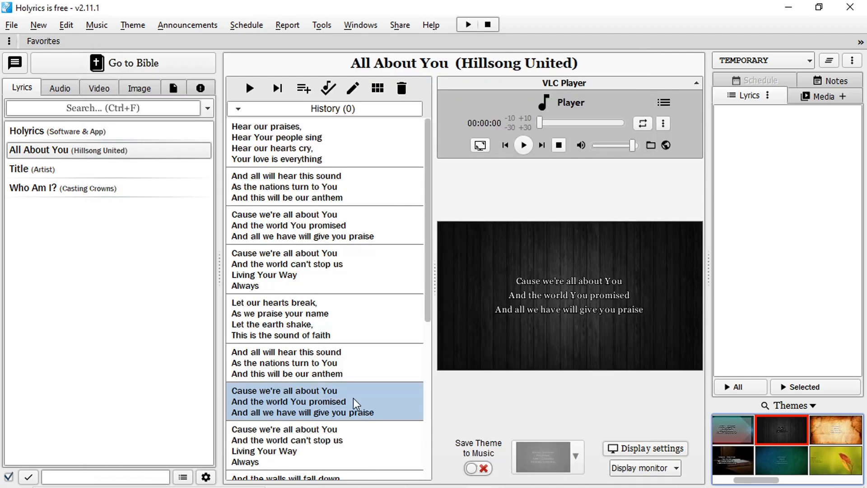
Play the All About You slide show from the beginning, step between the first verses to check the slide changes, and exit
left_click(249, 88)
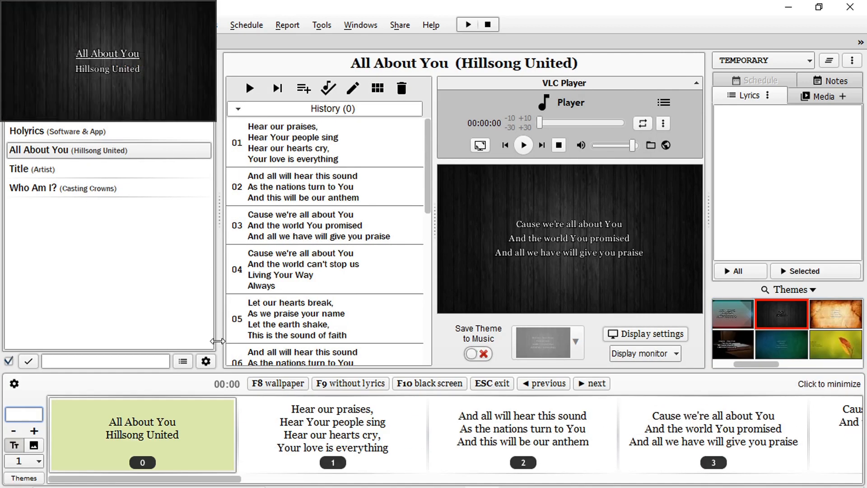
key("Right")
key("Right")
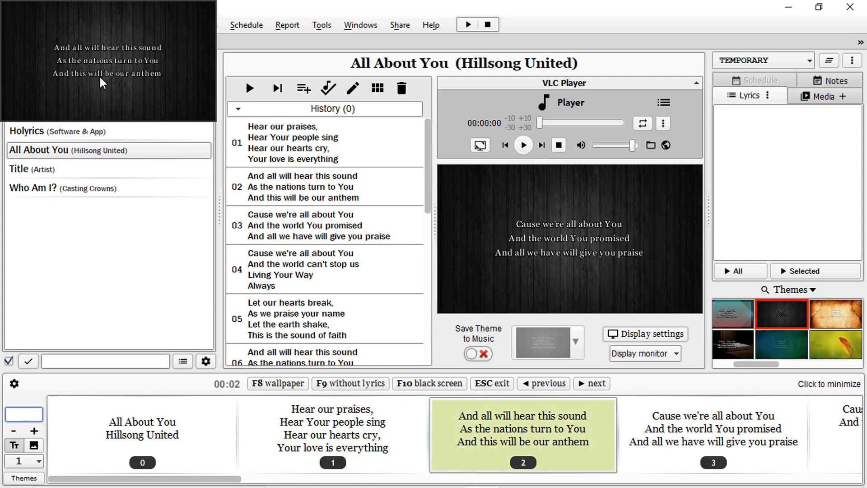
key("Left")
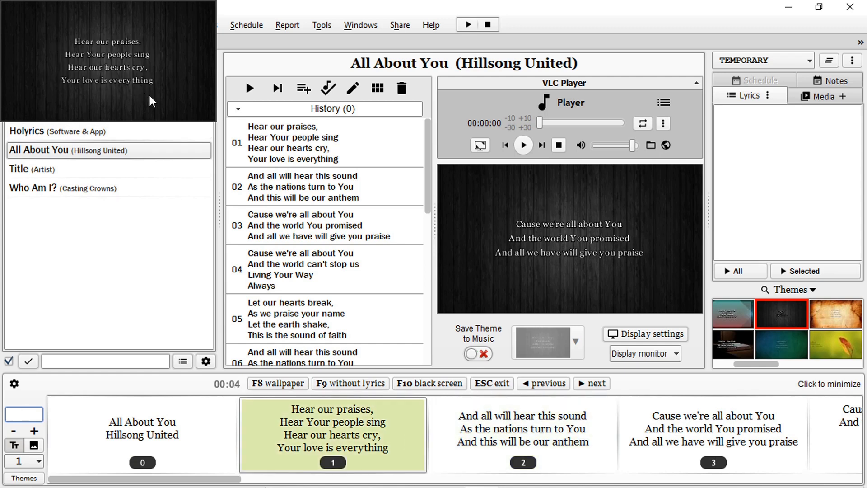
key("Escape")
Reopen the public screen's transition settings and turn the lyrics and text transition back on
left_click(11, 25)
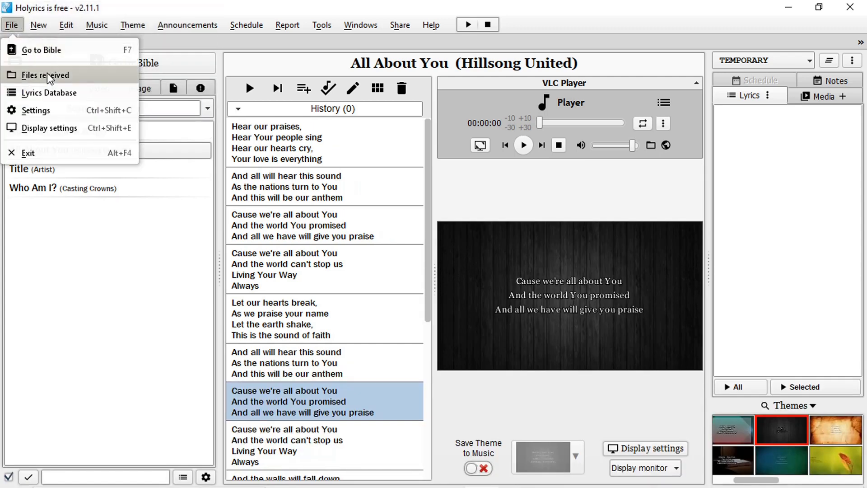
left_click(50, 129)
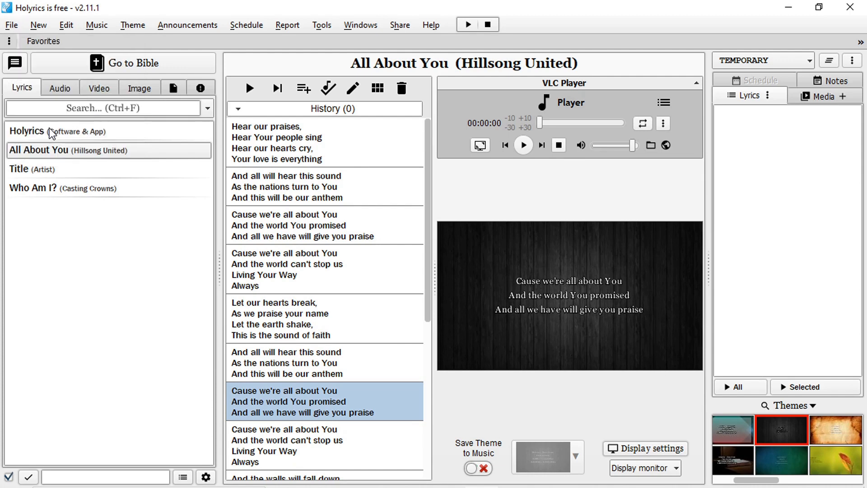
left_click(381, 159)
left_click(296, 199)
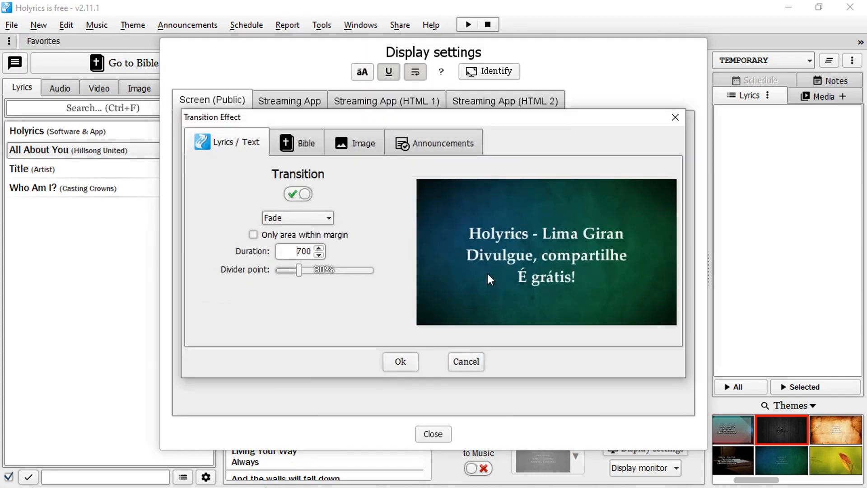
Preview the Accordion transition for lyrics and text, and change the effect to Zoom
left_click(329, 217)
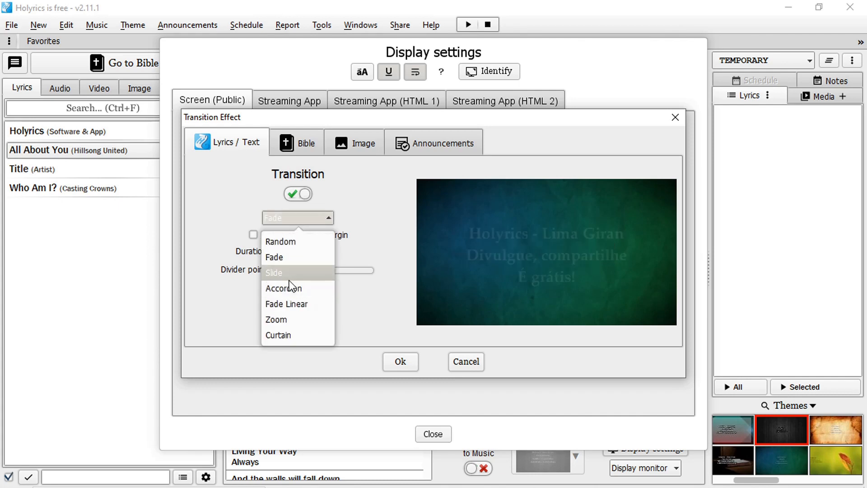
left_click(298, 288)
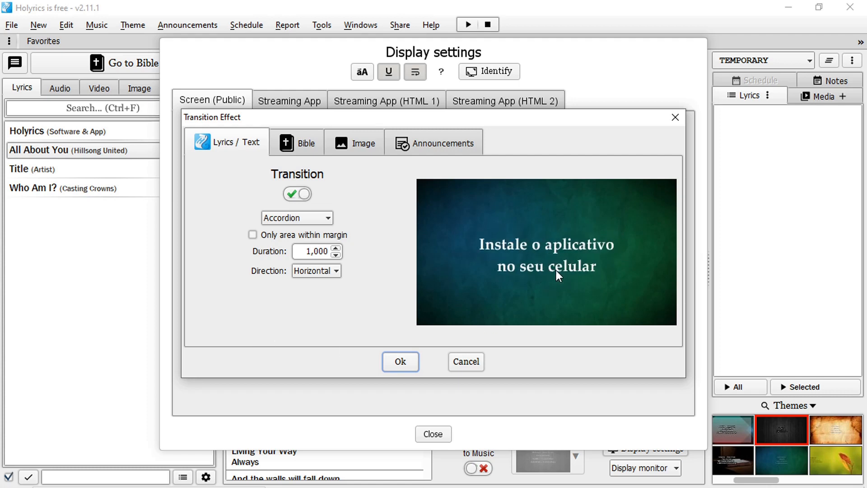
left_click(302, 217)
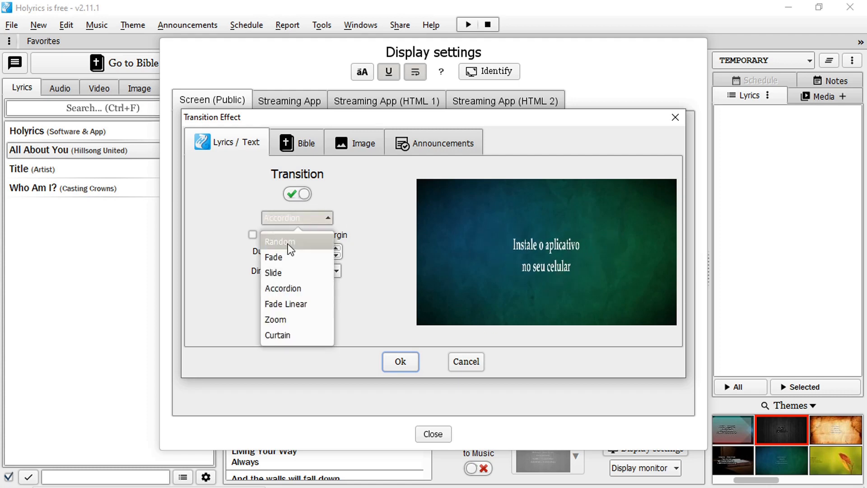
left_click(287, 318)
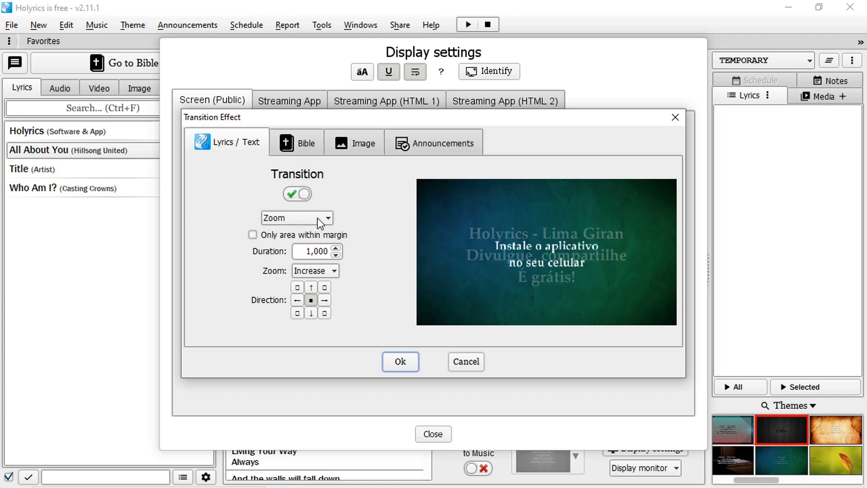
Turn off the lyrics and text transition, keeping Zoom as the selected effect, and apply the transition settings
left_click(298, 194)
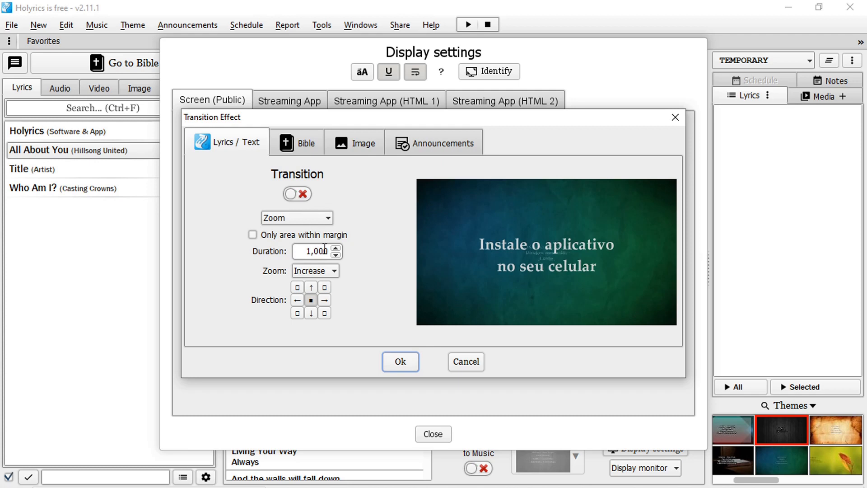
left_click(334, 271)
left_click(334, 272)
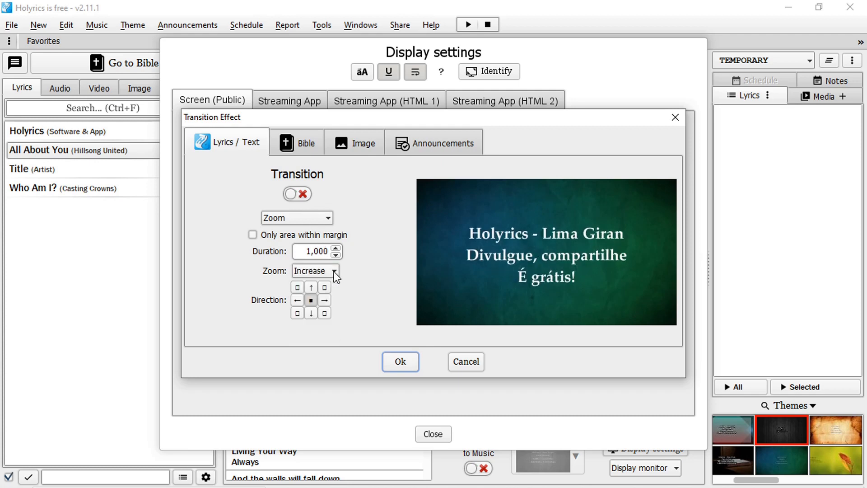
left_click(286, 220)
left_click(278, 221)
left_click(407, 365)
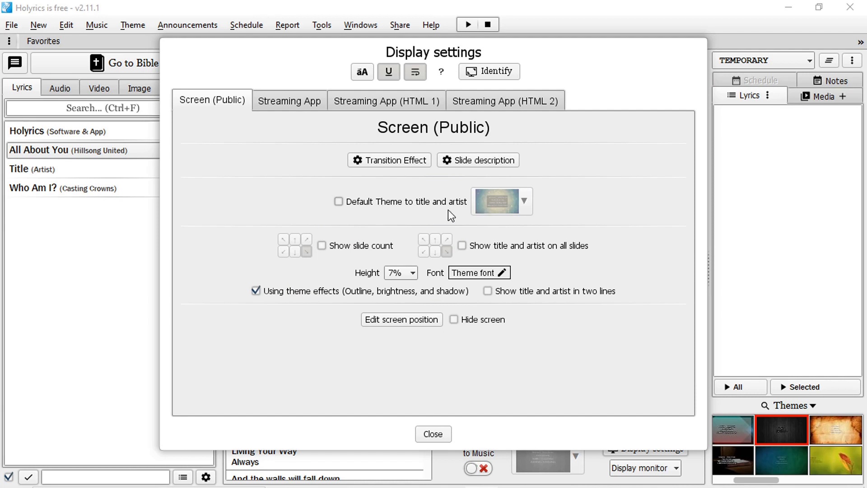
Enable a default theme for the title and artist slide using Holyrics 01, and close the display settings
left_click(340, 202)
left_click(523, 202)
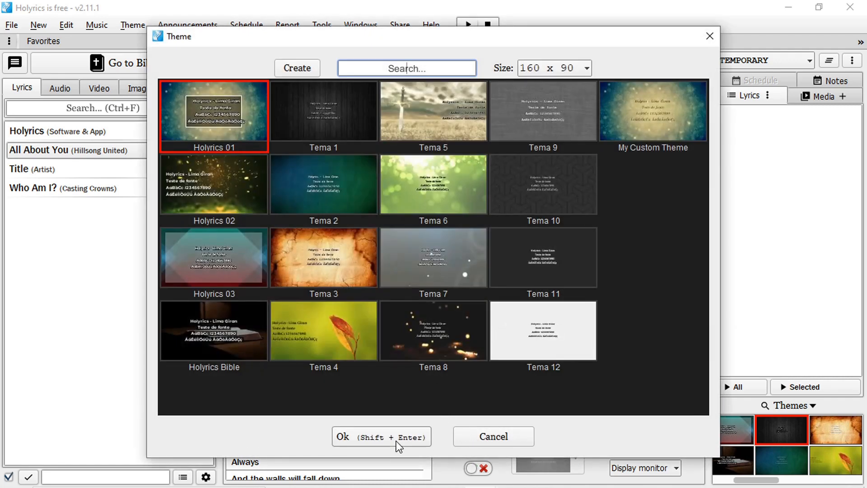
left_click(425, 437)
left_click(446, 434)
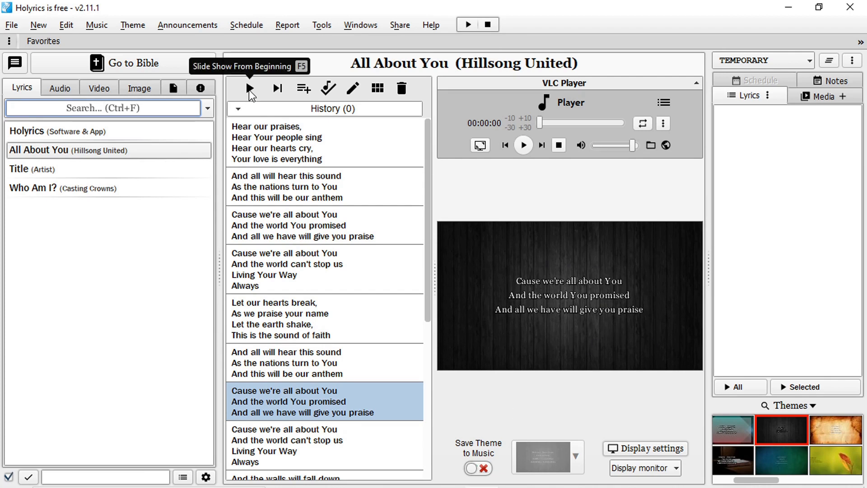
Play All About You from the beginning to compare the title slide's theme with the first verse, and exit
left_click(249, 89)
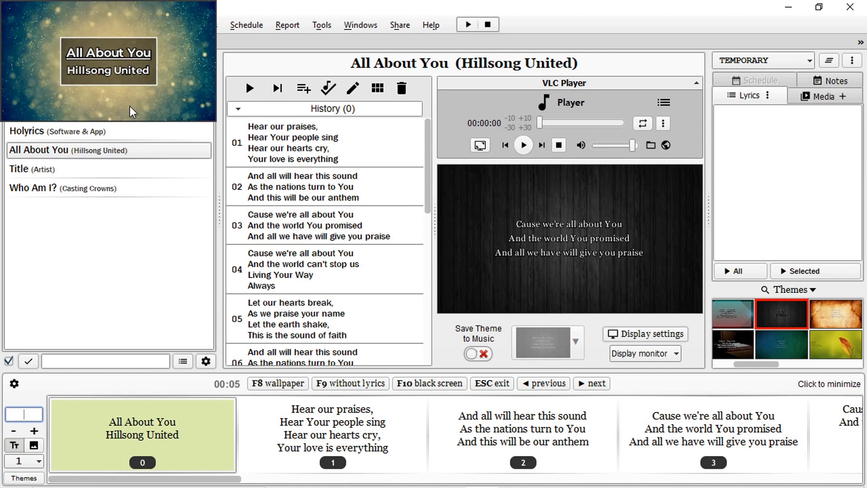
key("Right")
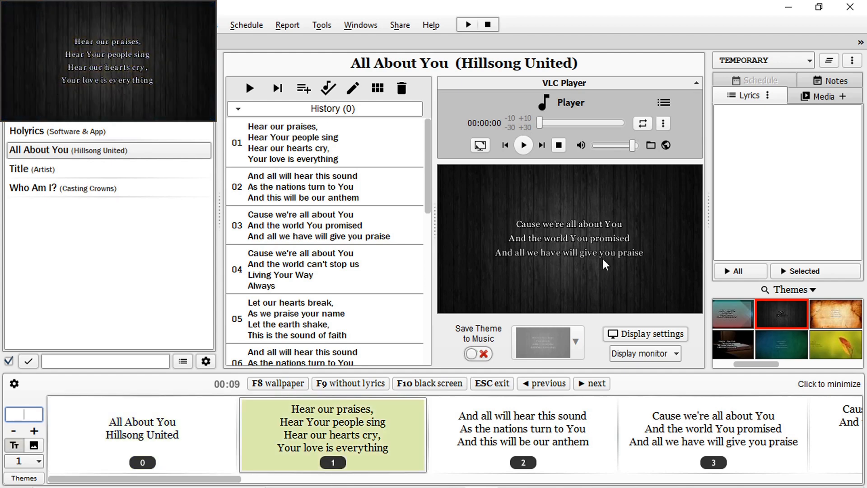
key("Escape")
Reopen the display settings and turn off the default theme for title and artist
left_click(11, 25)
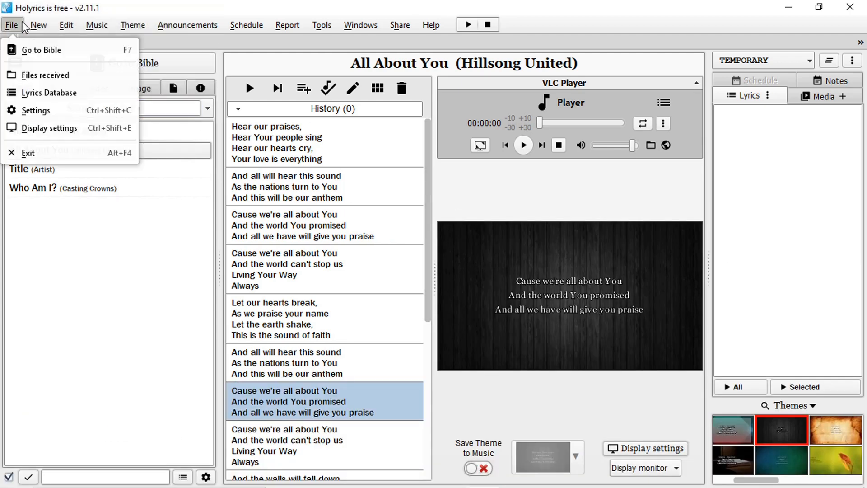
left_click(50, 127)
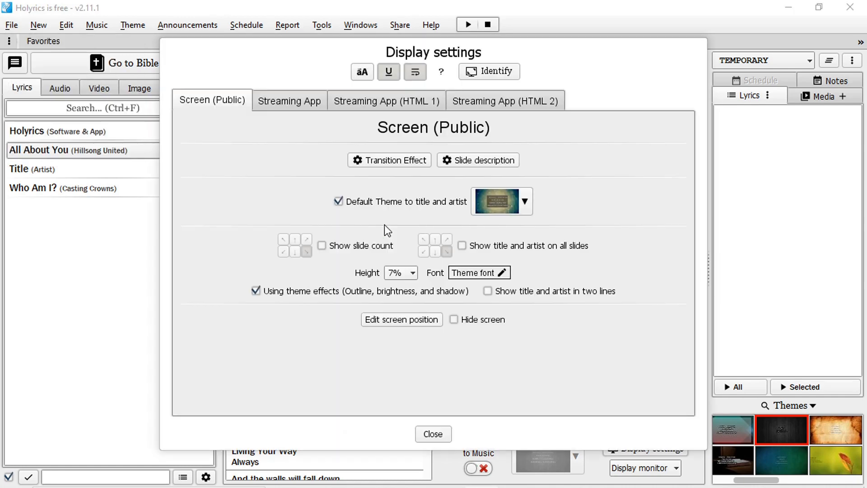
left_click(338, 201)
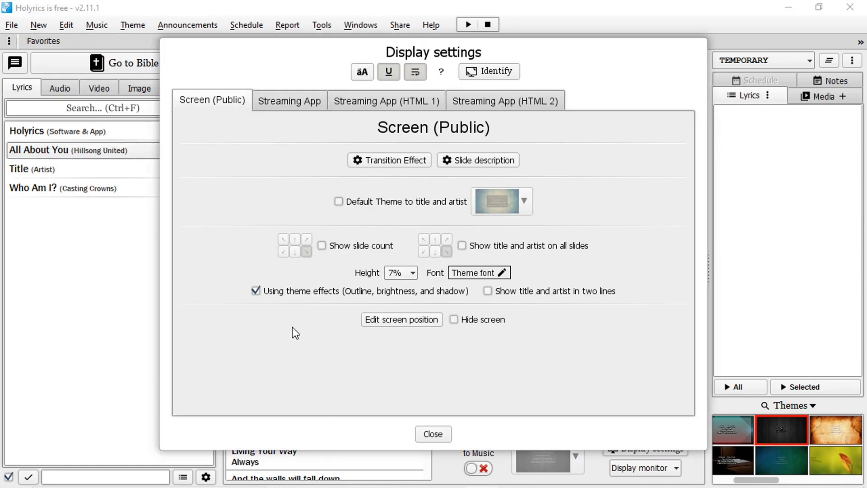
Show the slide count on the public screen, try it in other corners, and place it in the slide's bottom-right corner
left_click(322, 246)
left_click_drag(505, 42, 351, 31)
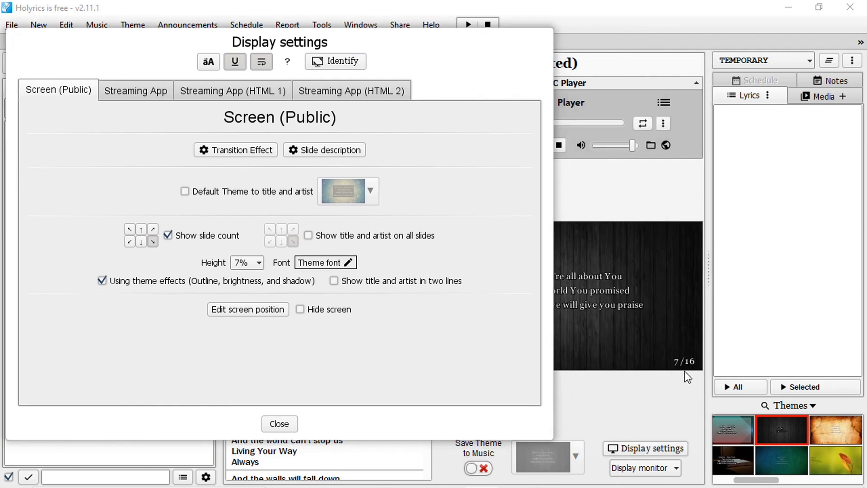
left_click(152, 229)
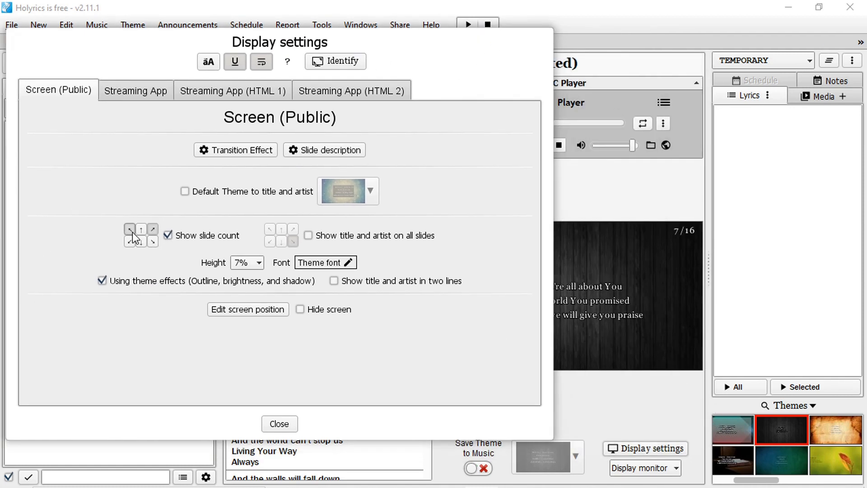
left_click(130, 241)
left_click(153, 242)
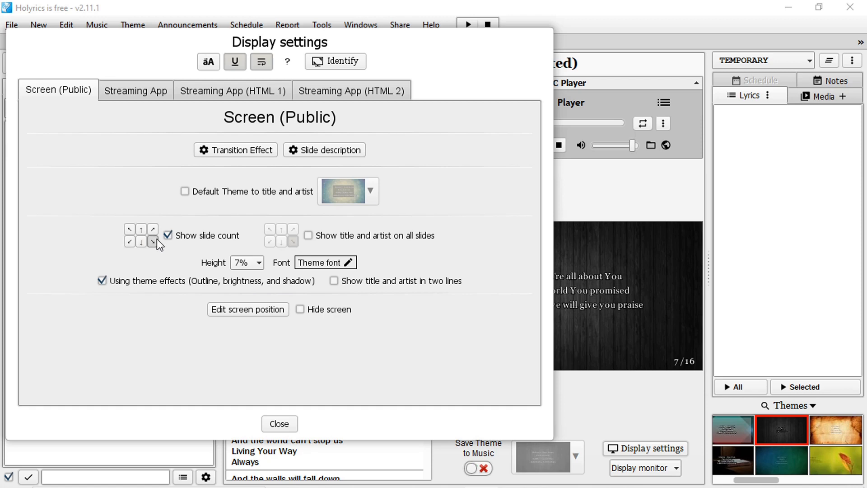
Replace the slide count with the title and artist on all slides, trying other positions before placing them in the slide's bottom-right corner
left_click(176, 237)
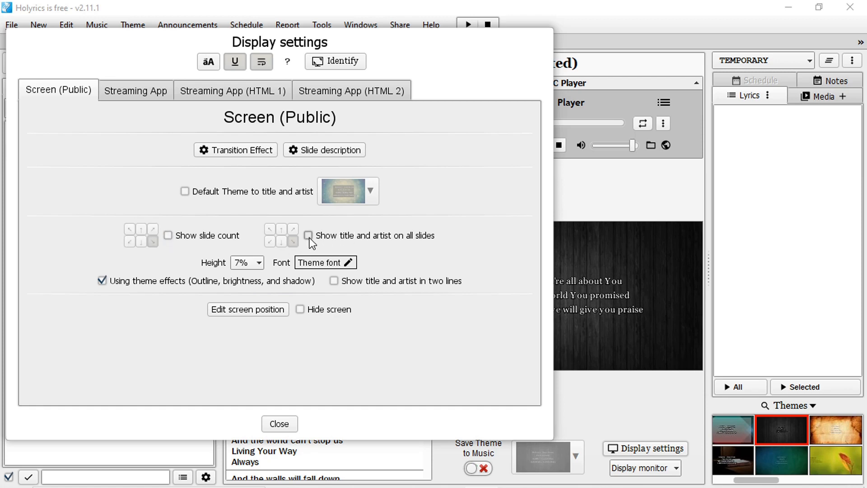
left_click(309, 234)
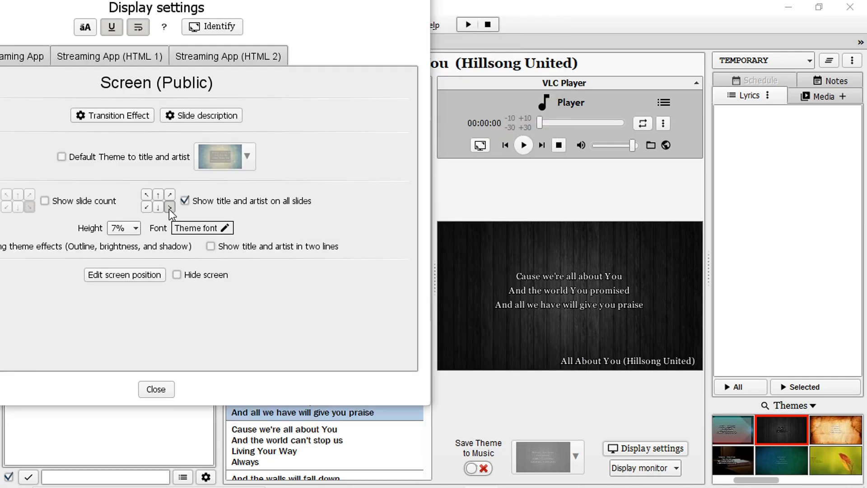
left_click(158, 207)
left_click(146, 206)
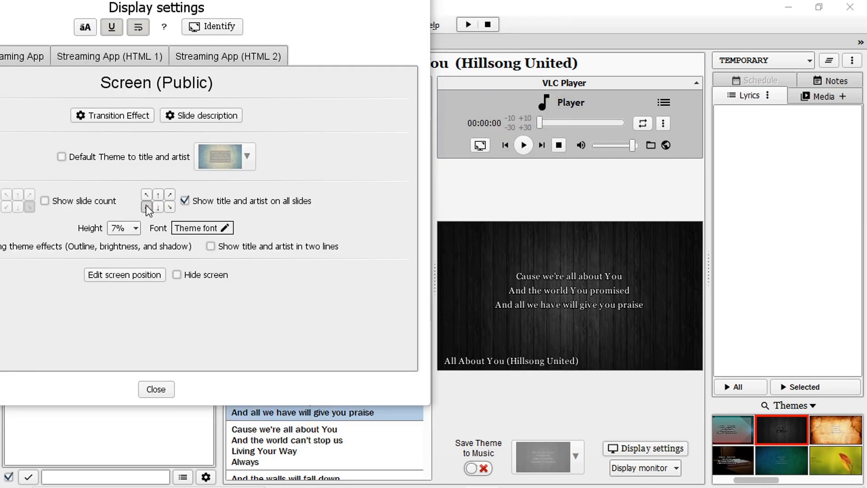
left_click(148, 190)
left_click(158, 195)
left_click(170, 194)
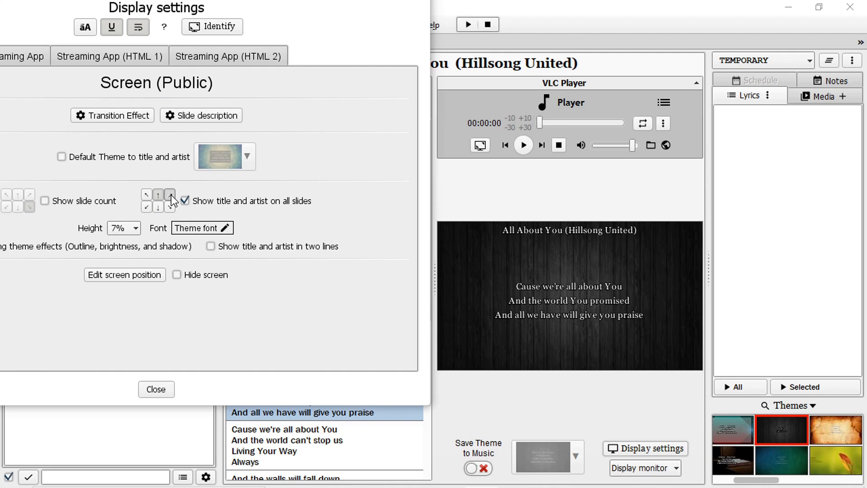
left_click(171, 208)
Show the title and artist in two lines on all slides, switching the two-line option off and on to compare
left_click(185, 201)
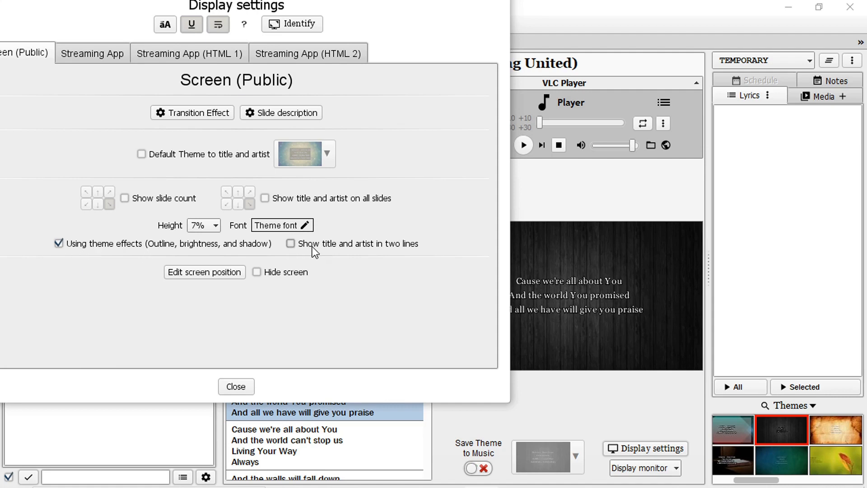
left_click(290, 243)
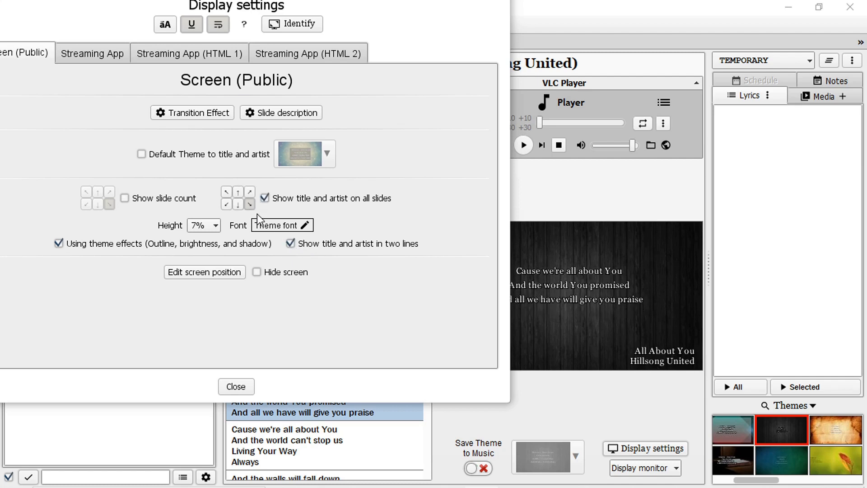
left_click(291, 244)
left_click(291, 243)
left_click_drag(101, 15, 198, 49)
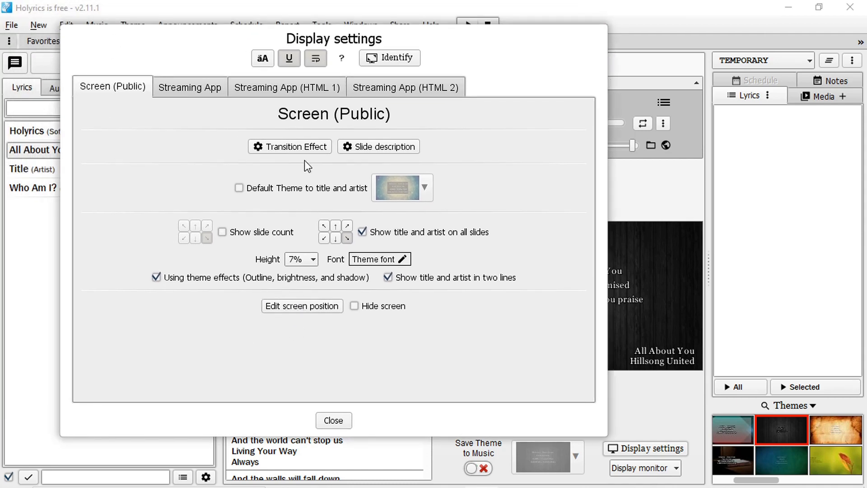
Edit the public screen's position, trying left margins up to 8% and setting the left margin to 6%
left_click(312, 308)
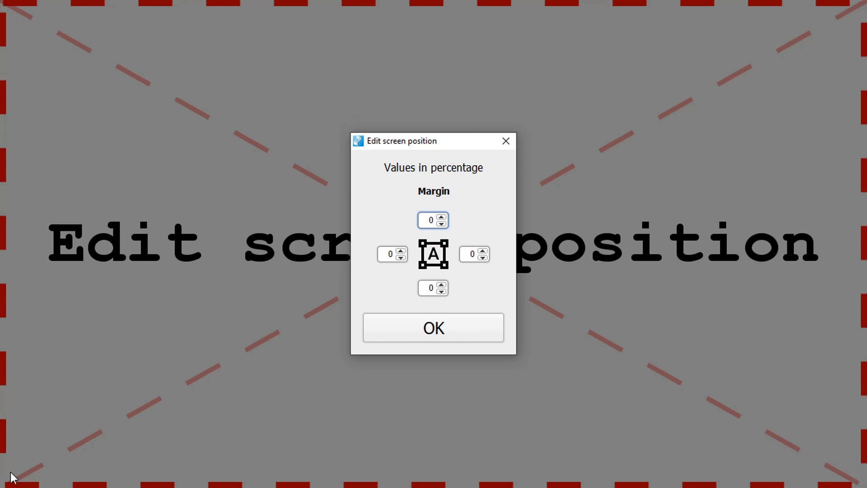
left_click(399, 252)
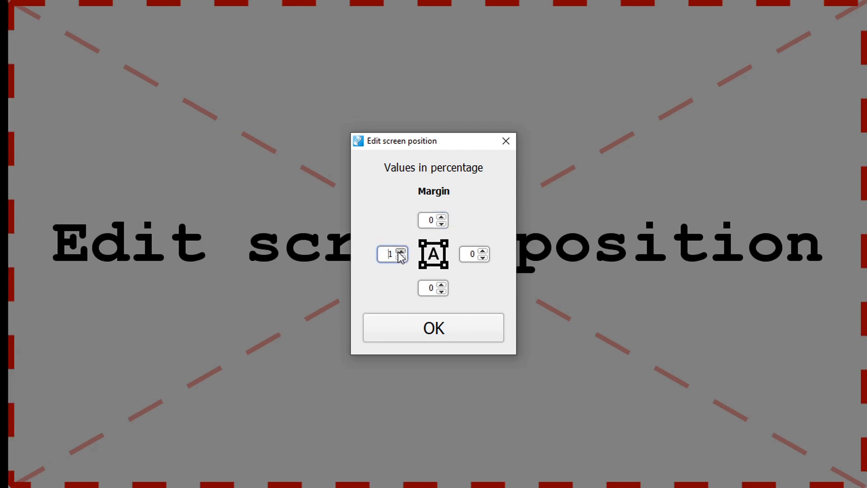
left_click(400, 251)
left_click(399, 252)
left_click(399, 252)
left_click(399, 252)
left_click(400, 251)
left_click(400, 252)
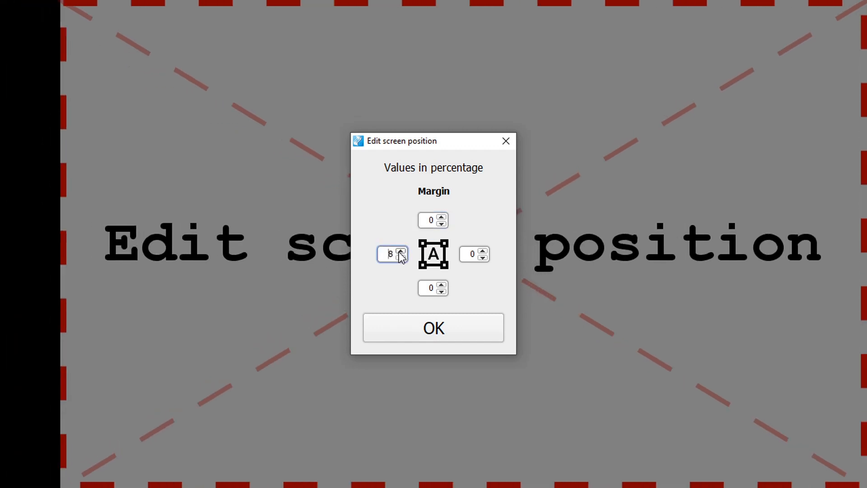
left_click(399, 251)
left_click(401, 257)
left_click(401, 257)
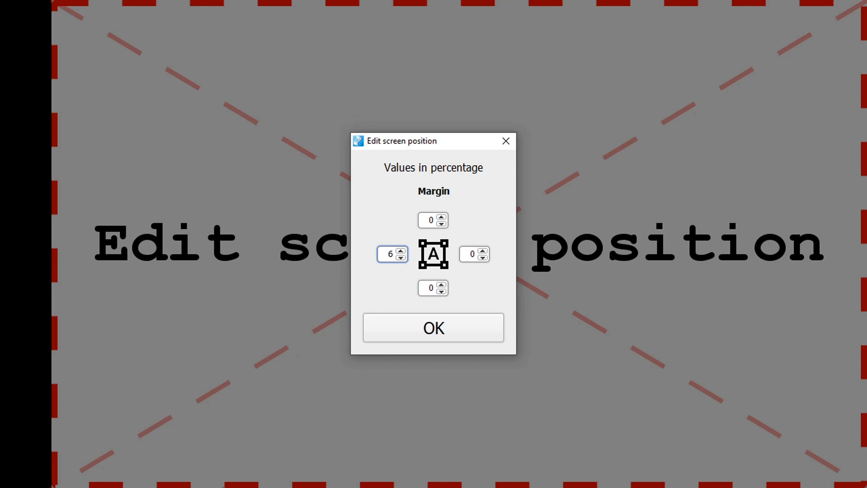
left_click(401, 249)
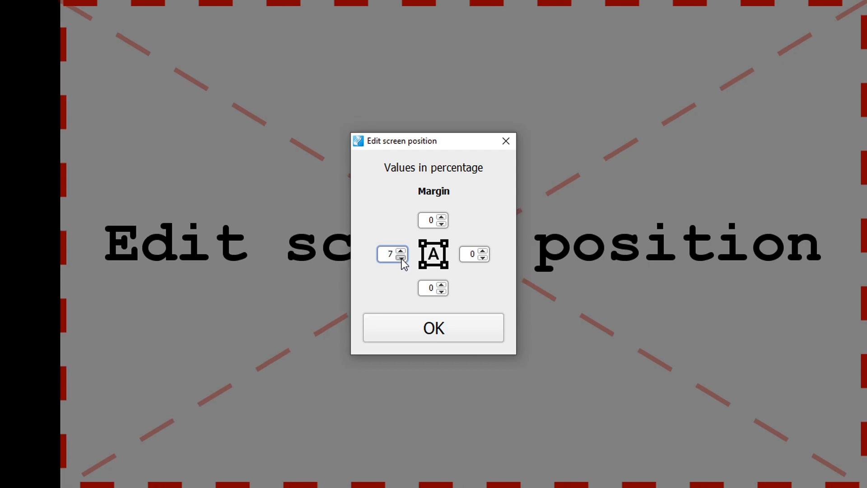
left_click(400, 258)
left_click(400, 257)
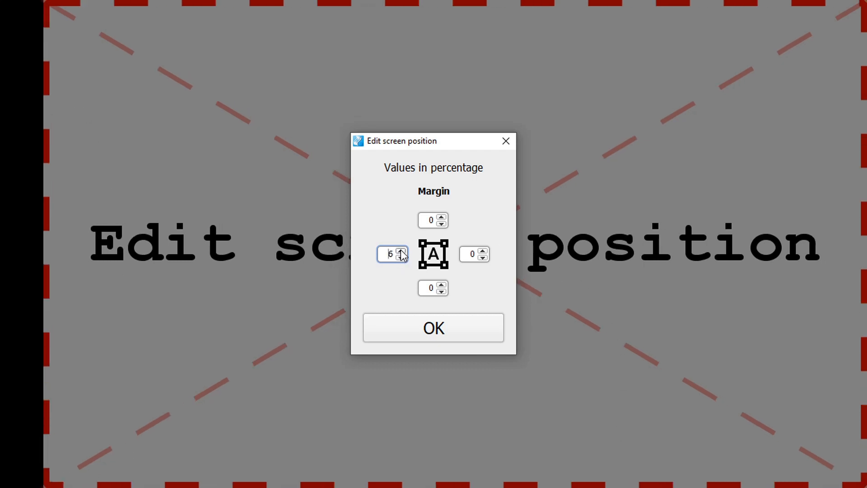
left_click(401, 250)
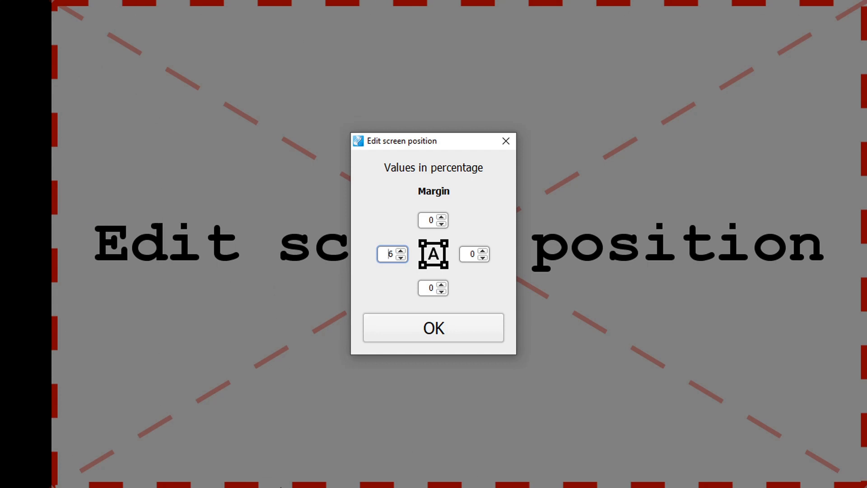
Lower the public screen's left margin, accept the screen position, and close the display settings
left_click(401, 257)
left_click(400, 257)
left_click(400, 257)
left_click(401, 257)
left_click(400, 258)
left_click(400, 258)
left_click(409, 339)
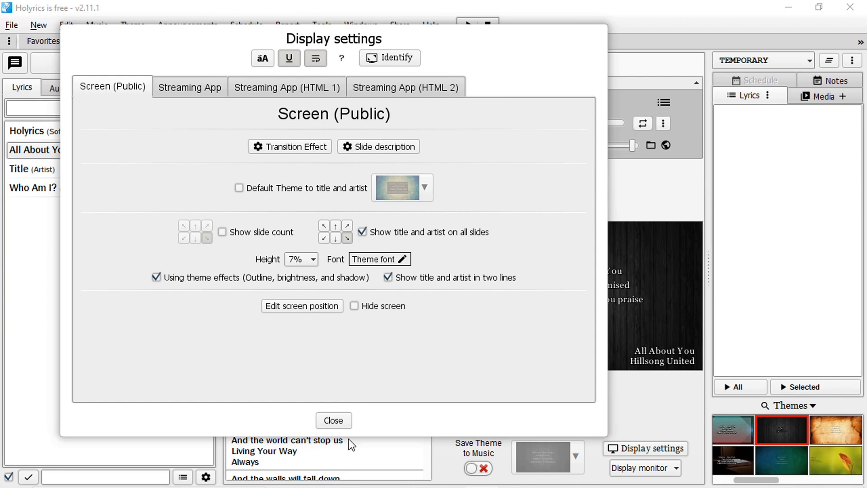
left_click(334, 420)
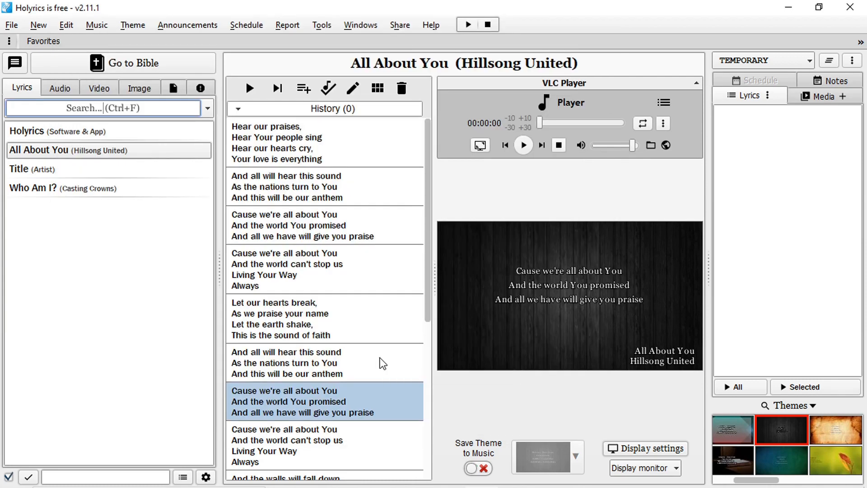